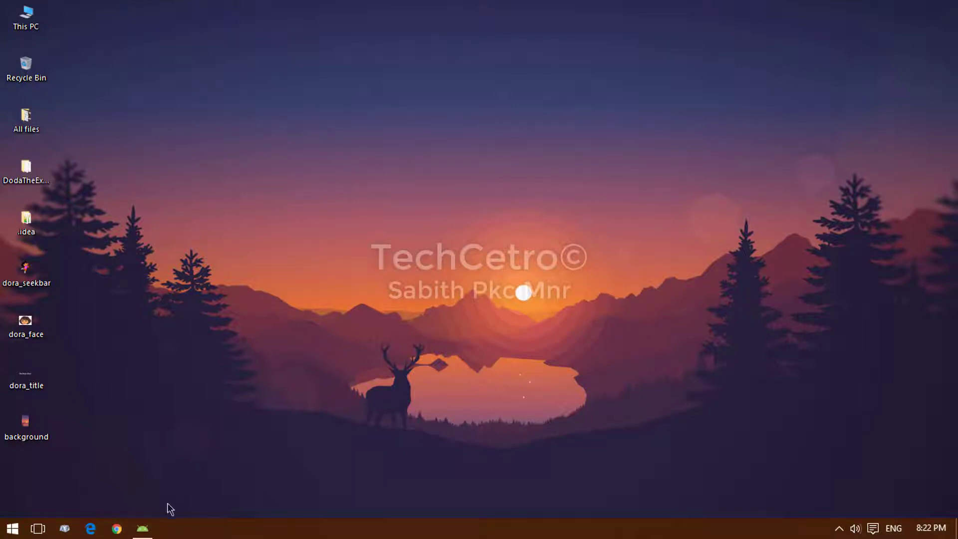
Restore the Android Studio FirstApp window showing the activity_main layout designer.
{"action": "left_click", "coordinate": [143, 529]}
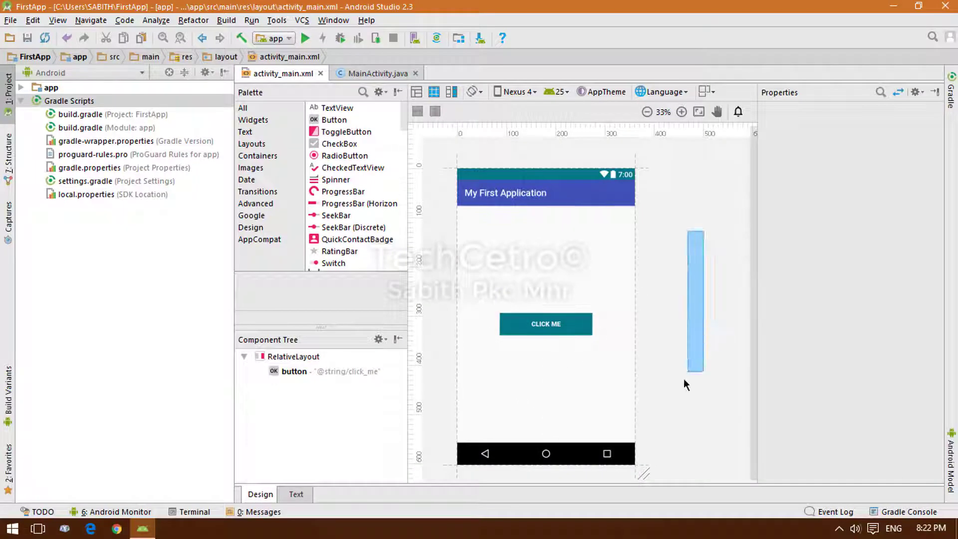
Drag the CLICK ME button off the activity_main design canvas to delete it.
{"action": "left_click", "coordinate": [528, 333]}
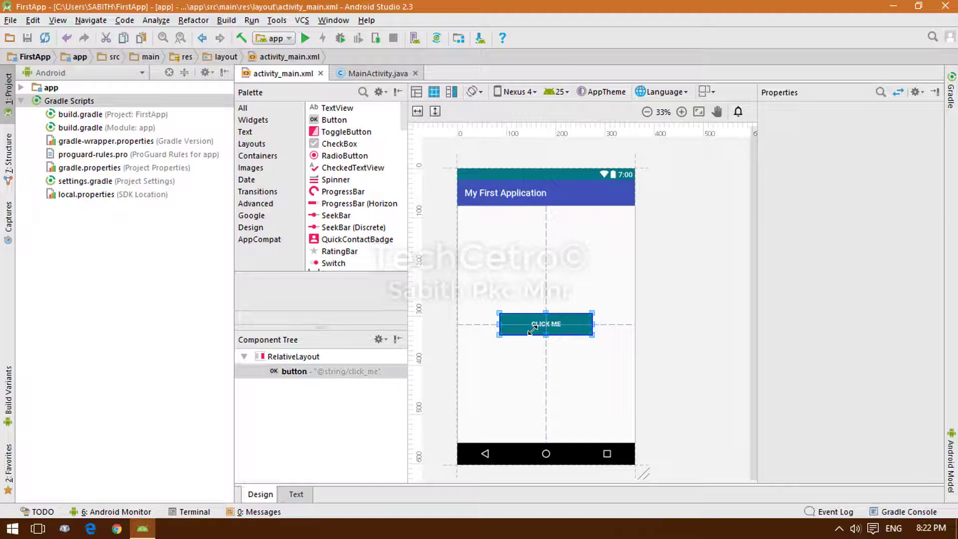
{"action": "left_click", "coordinate": [670, 320]}
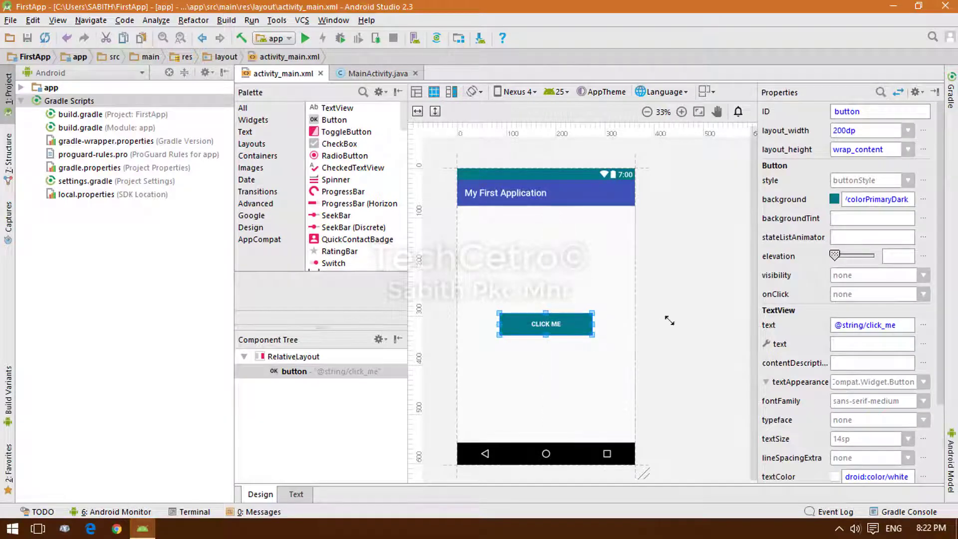
{"action": "left_click", "coordinate": [524, 335]}
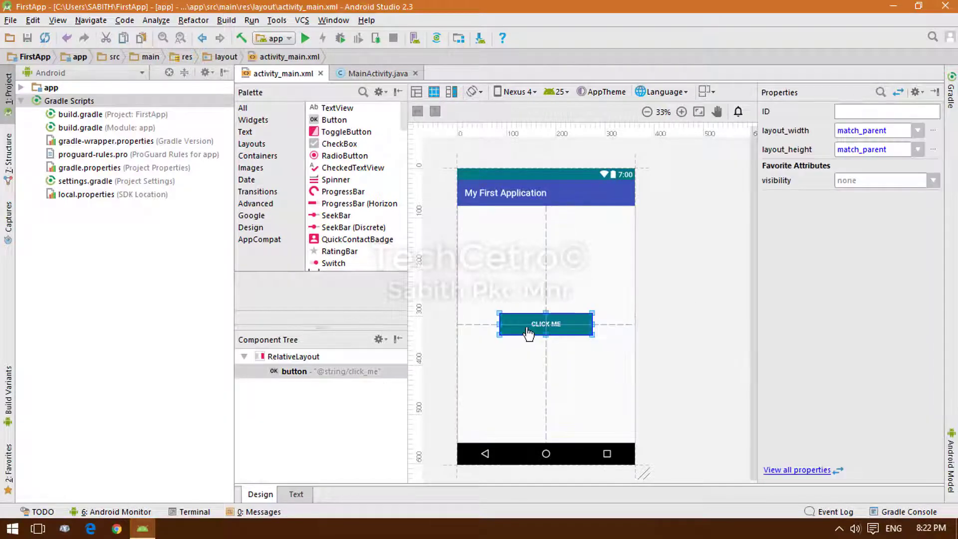
{"action": "left_click_drag", "start_coordinate": [529, 332], "coordinate": [462, 195]}
Delete the bt1 lookup and click-listener Toast code from MainActivity.java.
{"action": "left_click", "coordinate": [366, 73]}
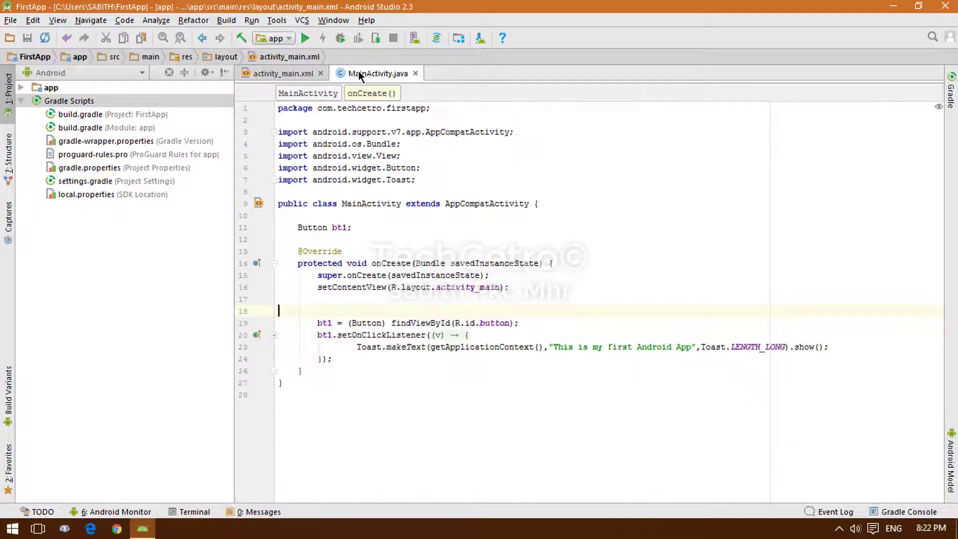
{"action": "left_click_drag", "start_coordinate": [533, 305], "coordinate": [550, 359]}
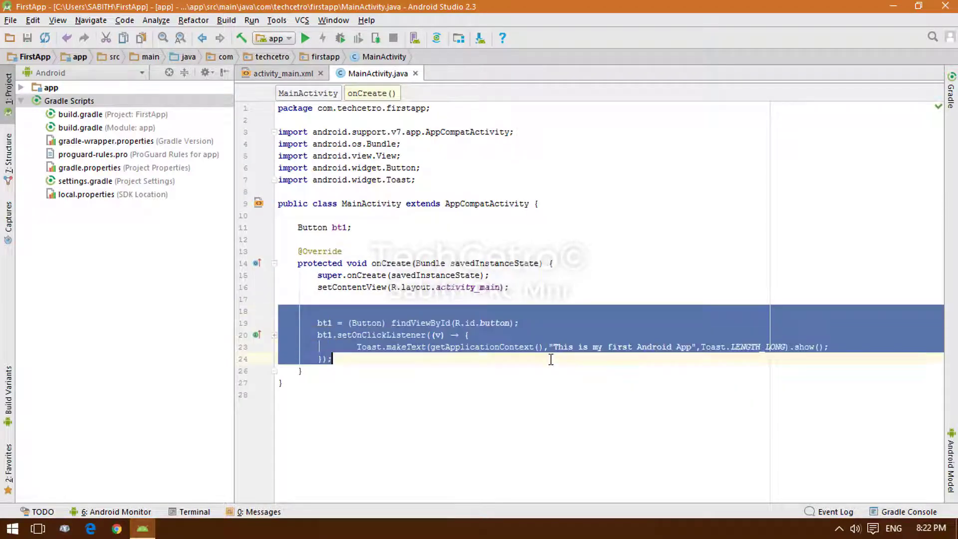
{"action": "key", "text": "BackSpace"}
{"action": "key", "text": "BackSpace"}
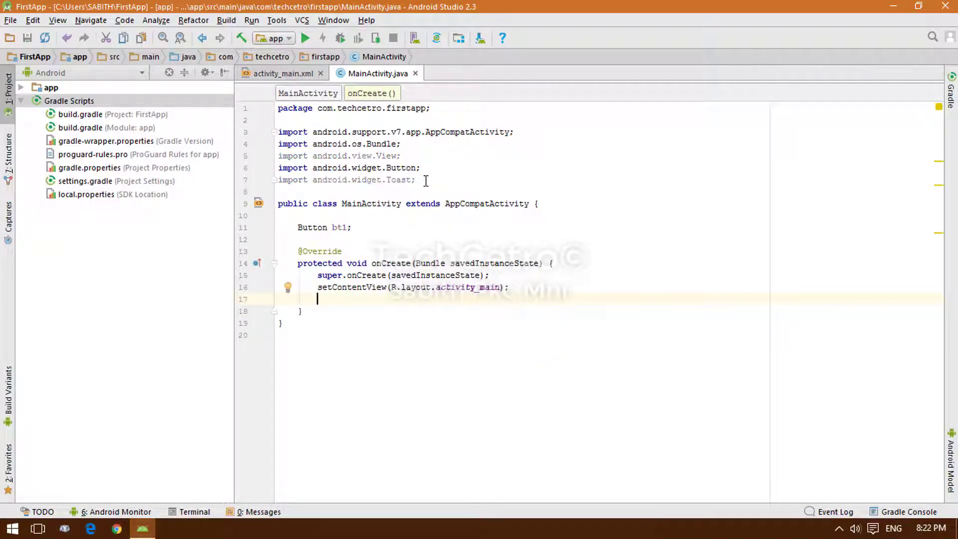
Remove the unused imports and the Button bt1 field, then return to activity_main.xml.
{"action": "left_click_drag", "start_coordinate": [425, 180], "coordinate": [468, 145]}
{"action": "key", "text": "BackSpace"}
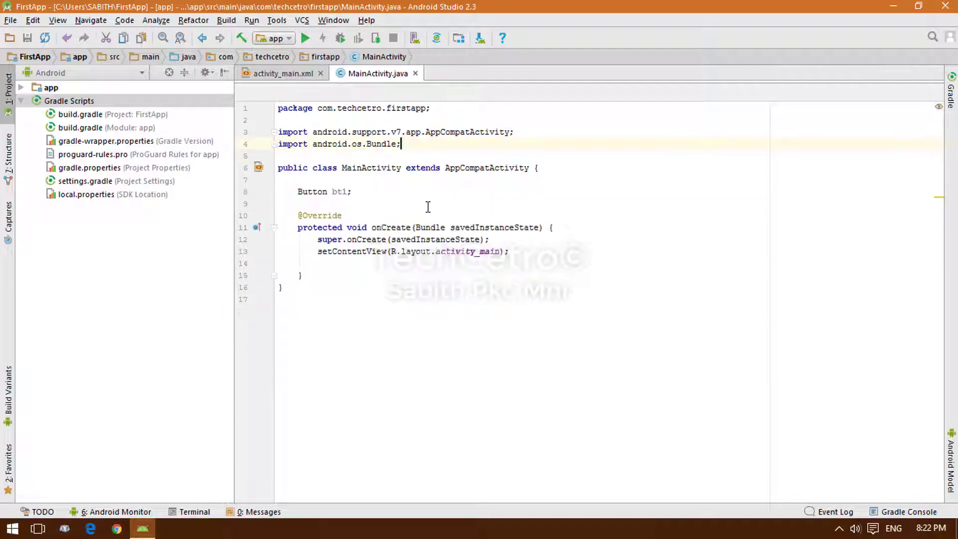
{"action": "left_click_drag", "start_coordinate": [427, 206], "coordinate": [450, 171]}
{"action": "key", "text": "BackSpace"}
{"action": "left_click", "coordinate": [424, 278]}
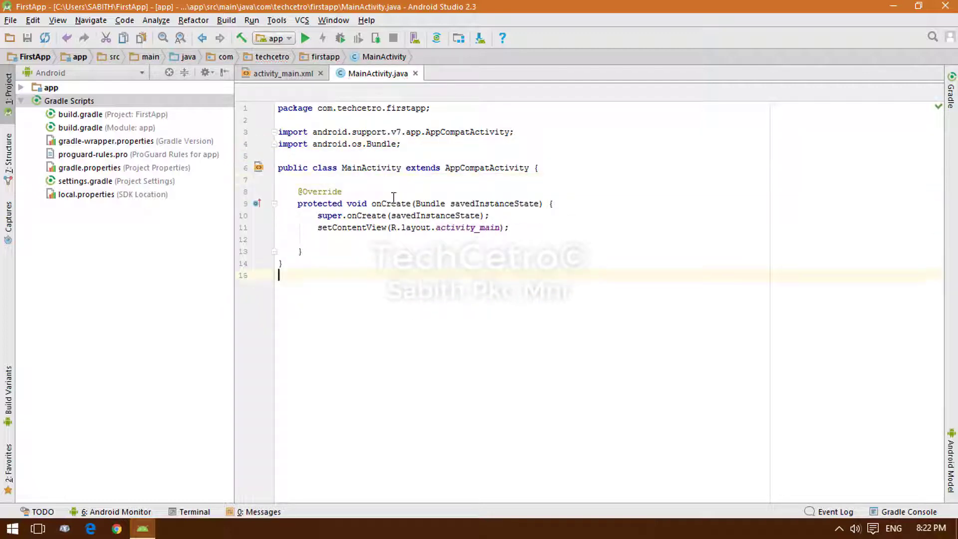
{"action": "left_click", "coordinate": [275, 73]}
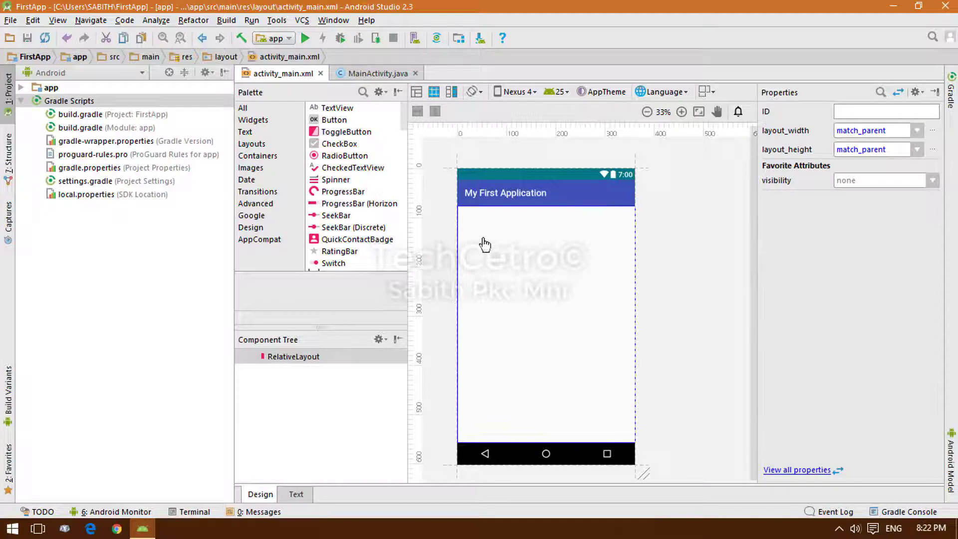
Show activity_main as XML source and unindent the RelativeLayout attribute lines.
{"action": "left_click", "coordinate": [453, 213]}
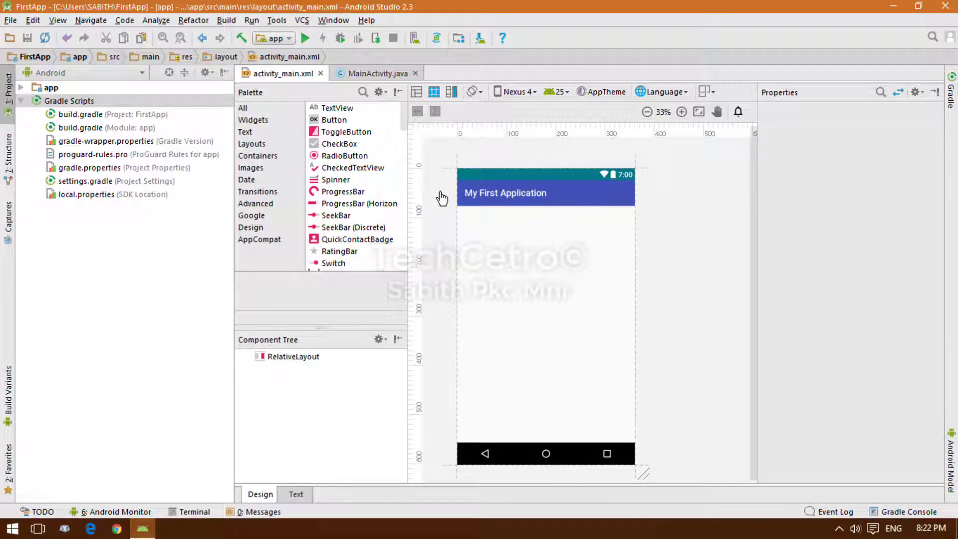
{"action": "left_click", "coordinate": [295, 494]}
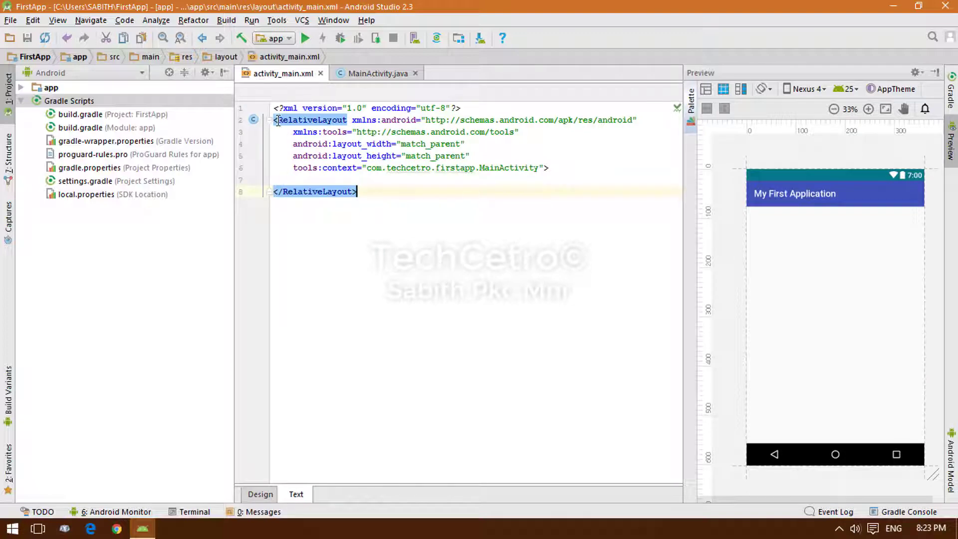
{"action": "left_click_drag", "start_coordinate": [275, 120], "coordinate": [382, 201]}
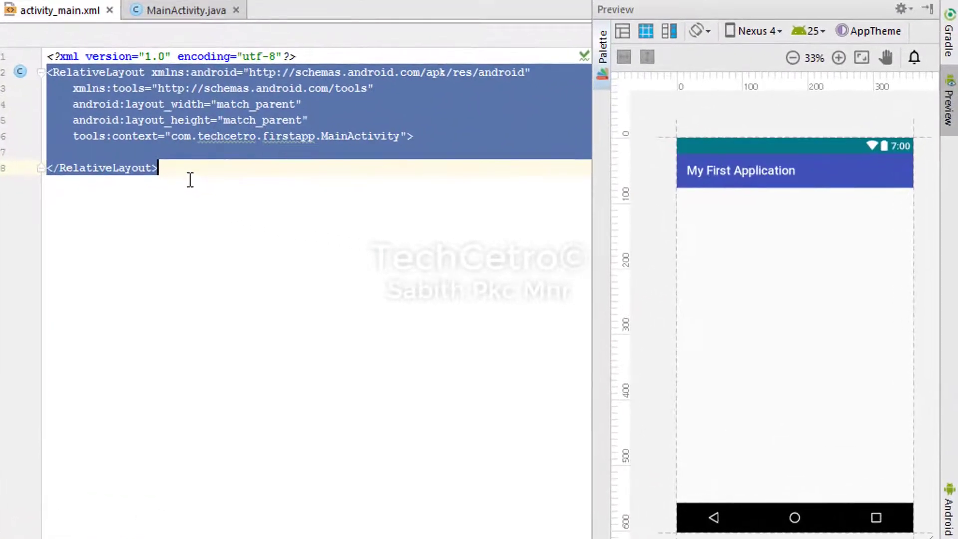
{"action": "key", "text": "shift+Tab"}
{"action": "left_click", "coordinate": [218, 163]}
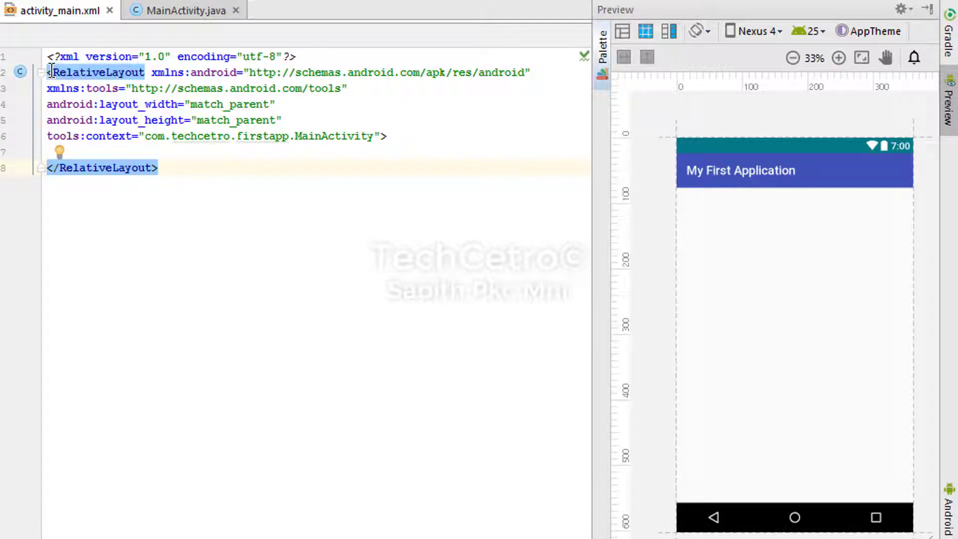
Reformat the RelativeLayout source with Ctrl+Alt+L so its attributes are neatly indented.
{"action": "left_click_drag", "start_coordinate": [46, 71], "coordinate": [175, 176]}
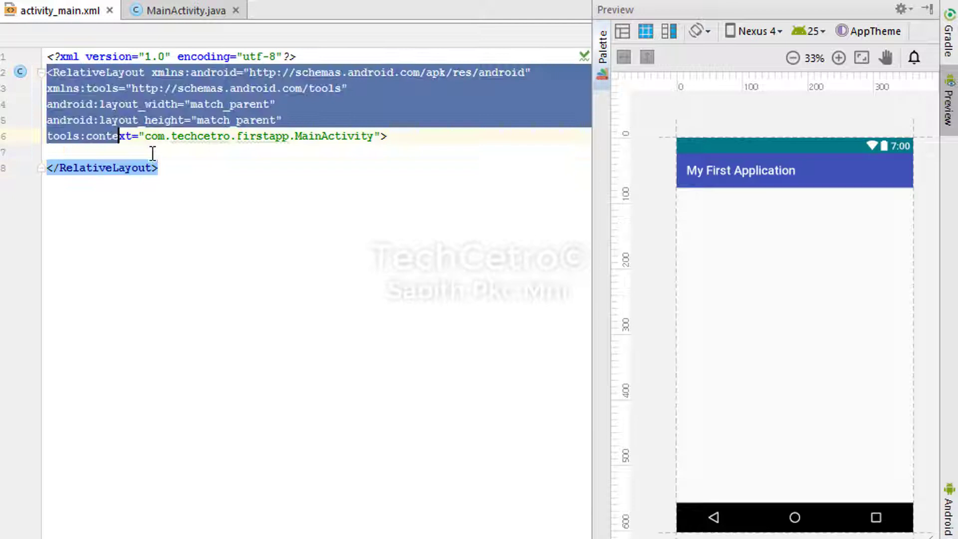
{"action": "left_click", "coordinate": [58, 83]}
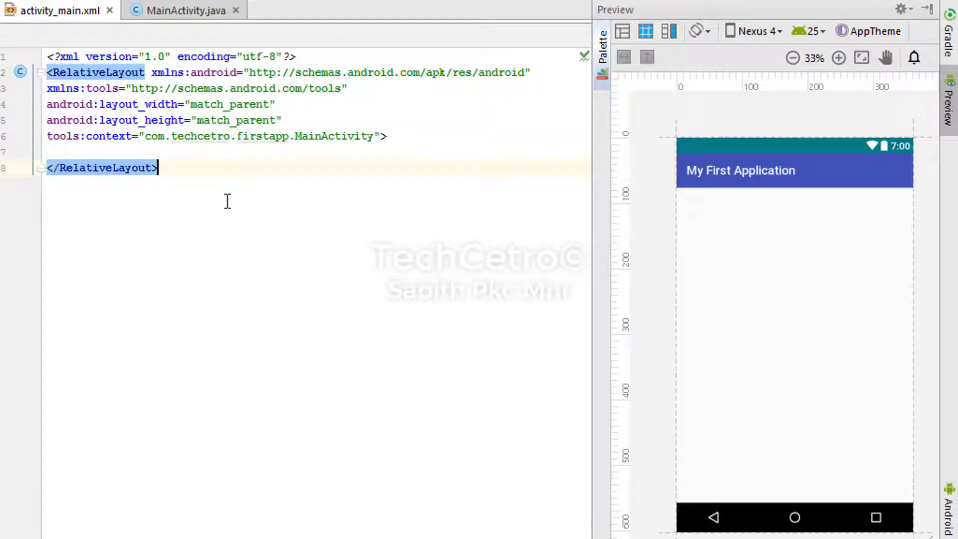
{"action": "left_click", "coordinate": [27, 75], "text": "shift"}
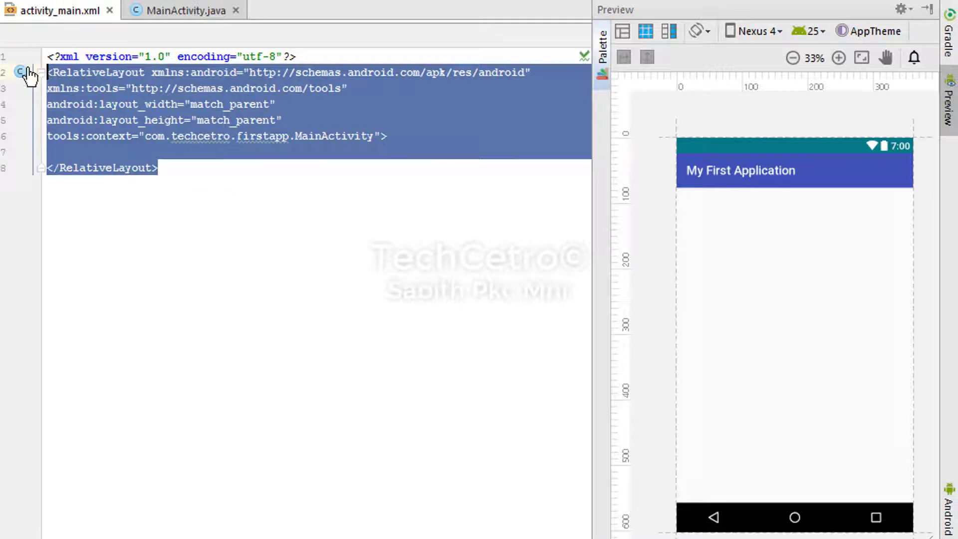
{"action": "left_click", "coordinate": [158, 194]}
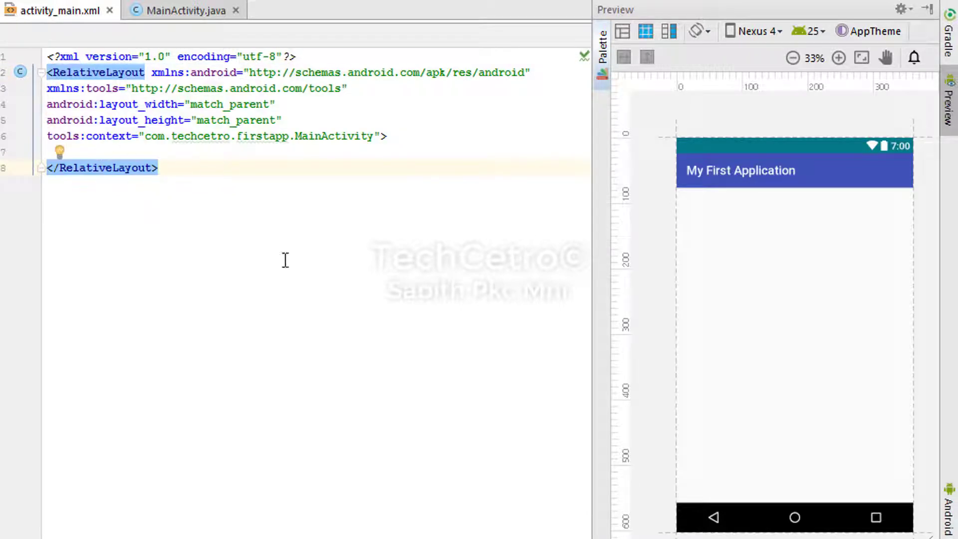
{"action": "key", "text": "ctrl+alt+l"}
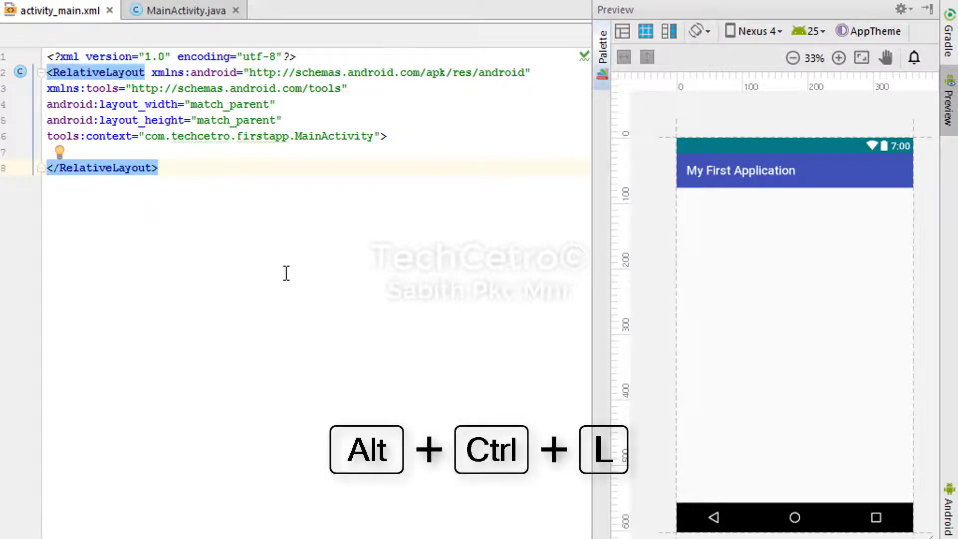
{"action": "key", "text": "ctrl+alt+l"}
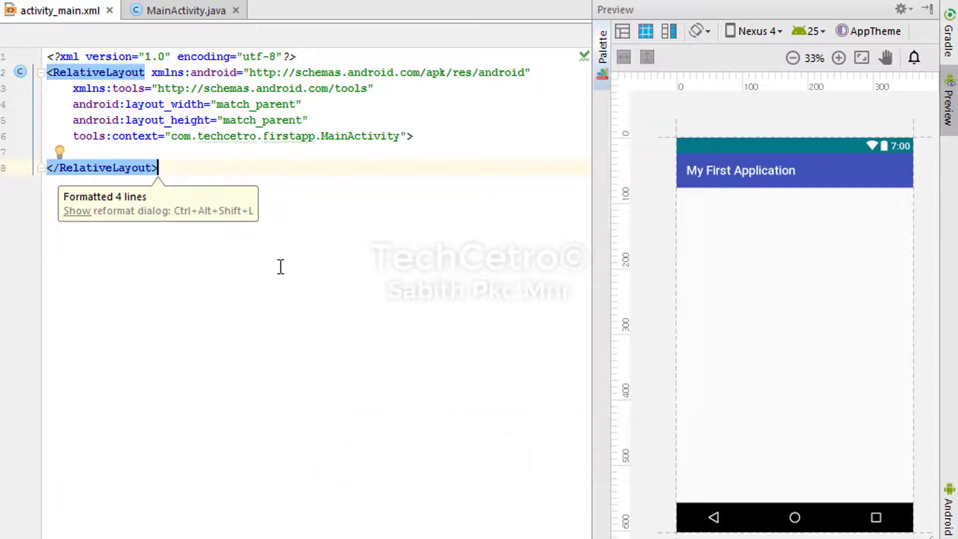
{"action": "left_click", "coordinate": [357, 125]}
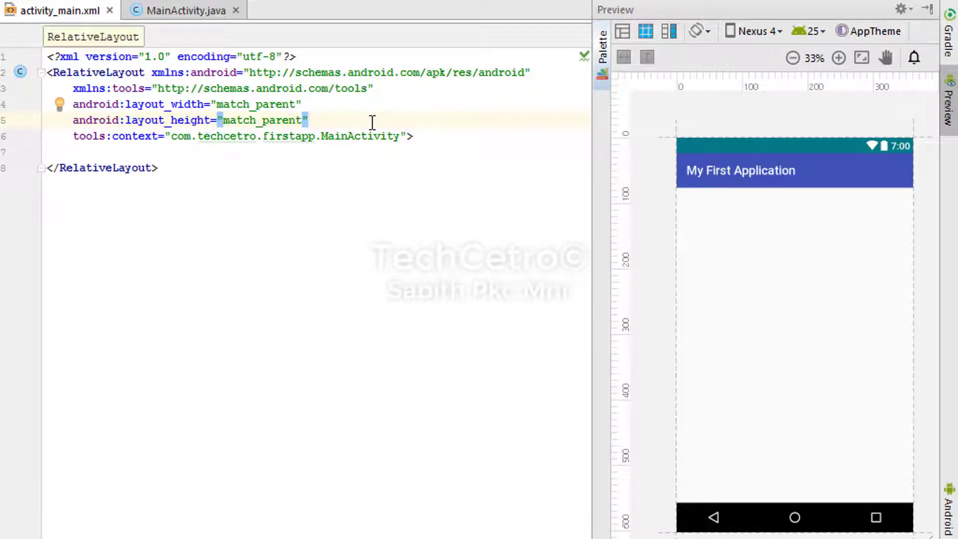
{"action": "key", "text": "Return"}
{"action": "type", "text": "a"}
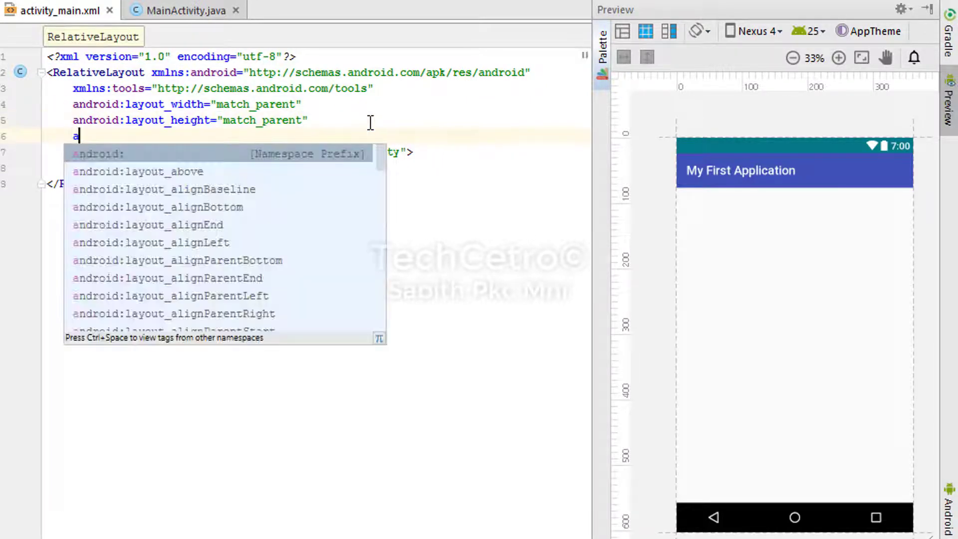
{"action": "key", "text": "Return"}
{"action": "type", "text": "bac"}
{"action": "key", "text": "Return"}
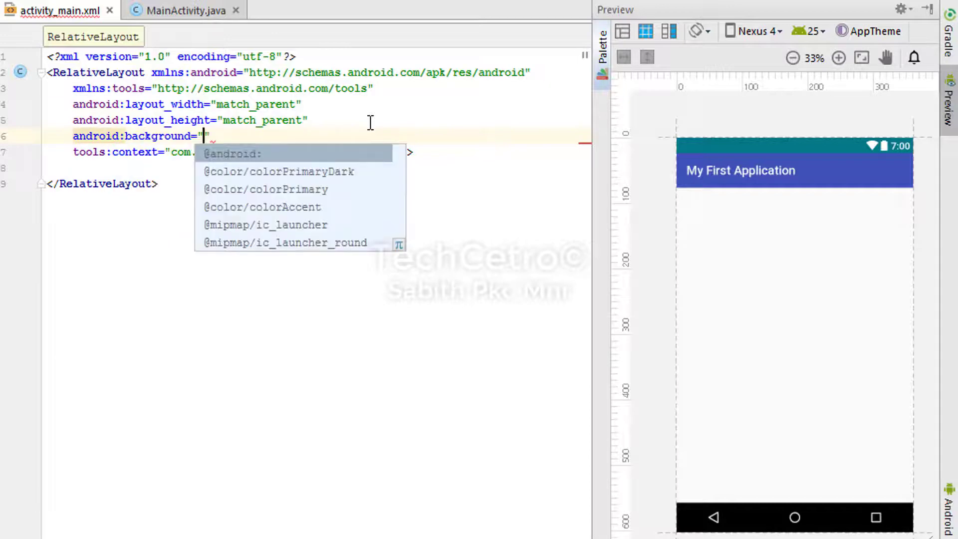
{"action": "type", "text": "@"}
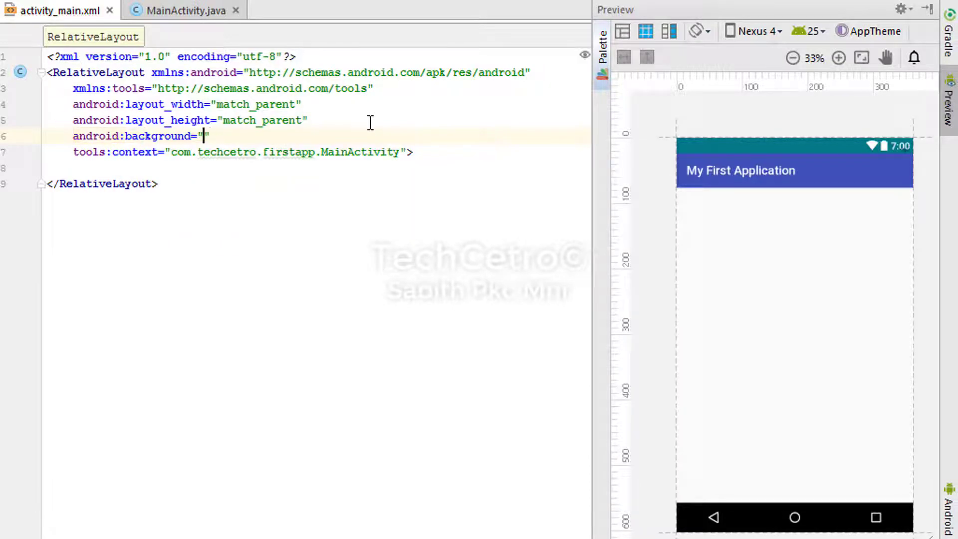
{"action": "type", "text": "dra"}
{"action": "type", "text": "wab"}
{"action": "type", "text": "le"}
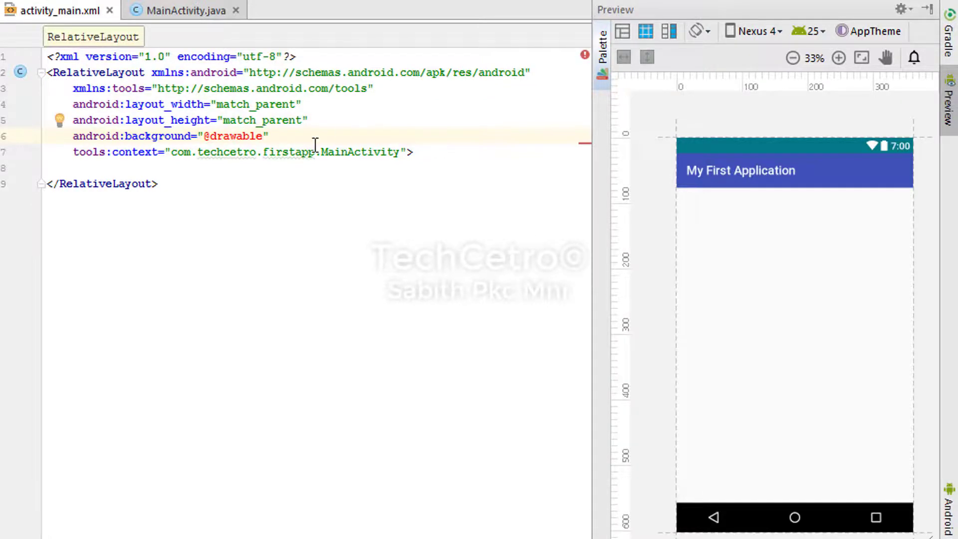
{"action": "type", "text": "/"}
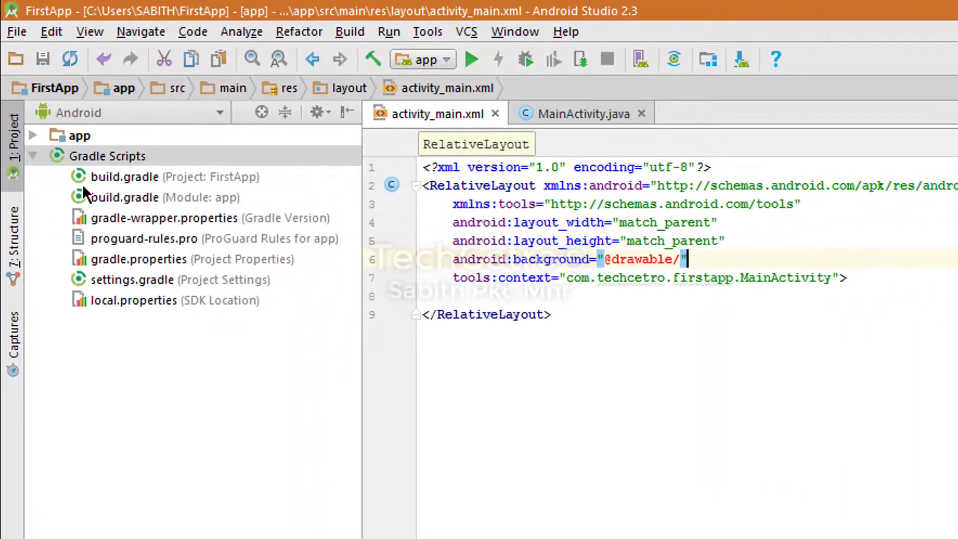
Expand app > res in the Project panel and select the drawable folder.
{"action": "left_click", "coordinate": [20, 103]}
{"action": "left_click", "coordinate": [32, 155]}
{"action": "left_click", "coordinate": [31, 136]}
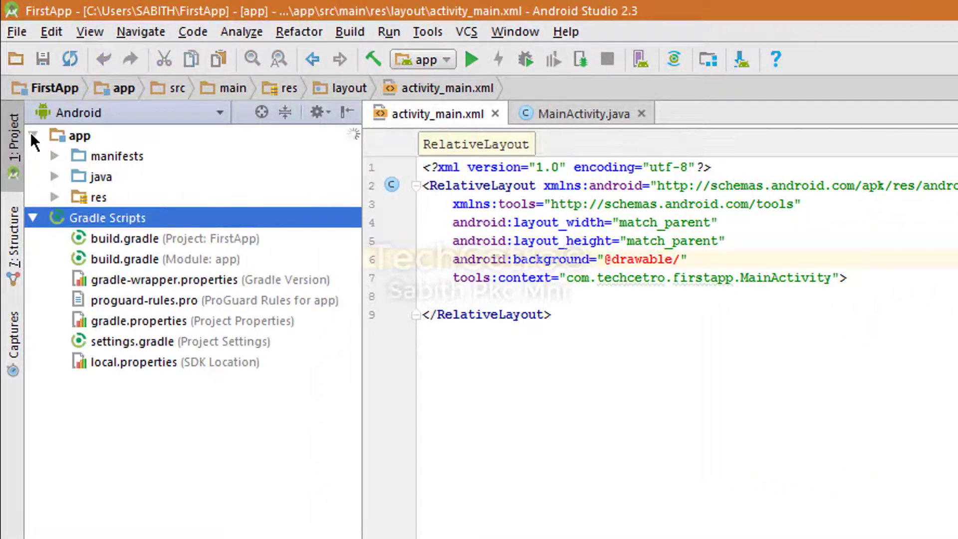
{"action": "left_click", "coordinate": [54, 197]}
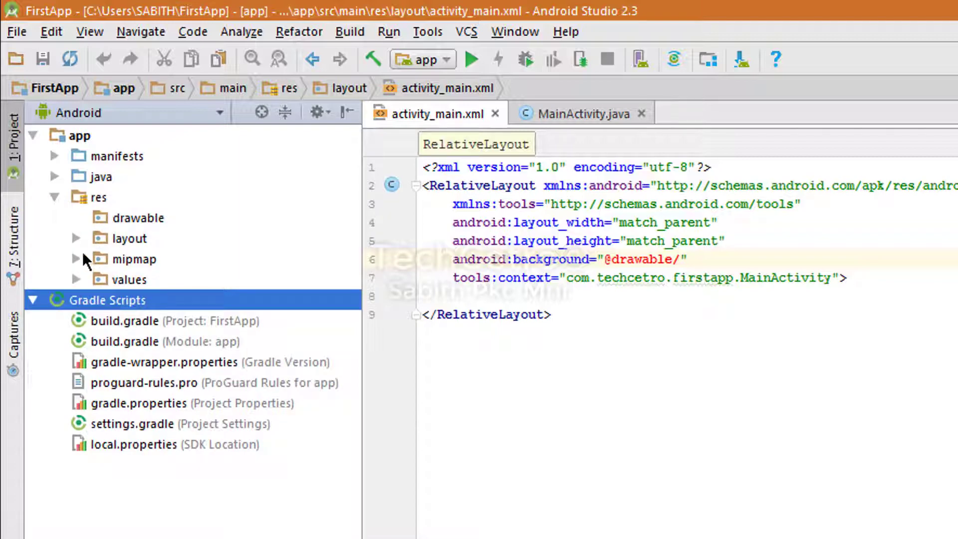
{"action": "left_click", "coordinate": [134, 218]}
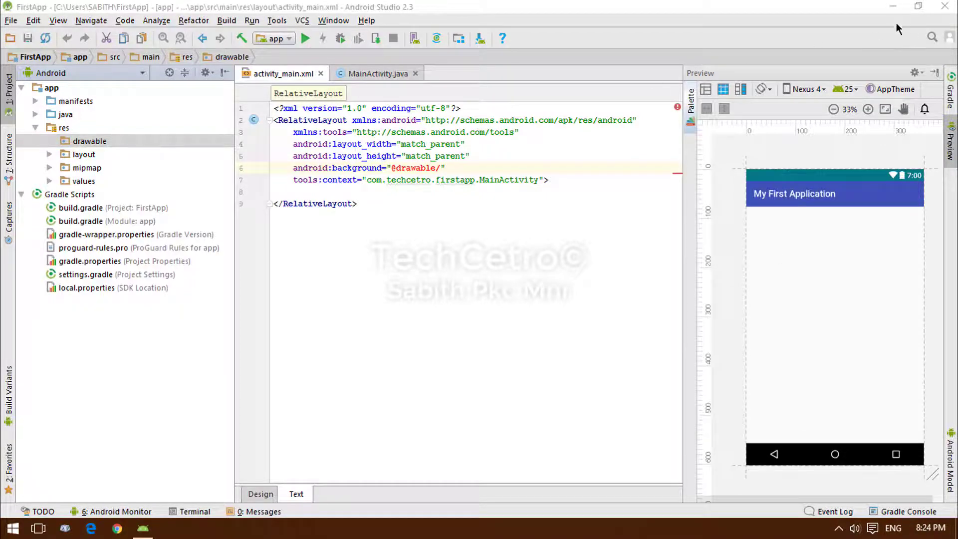
Copy background.png from the desktop.
{"action": "left_click", "coordinate": [893, 7]}
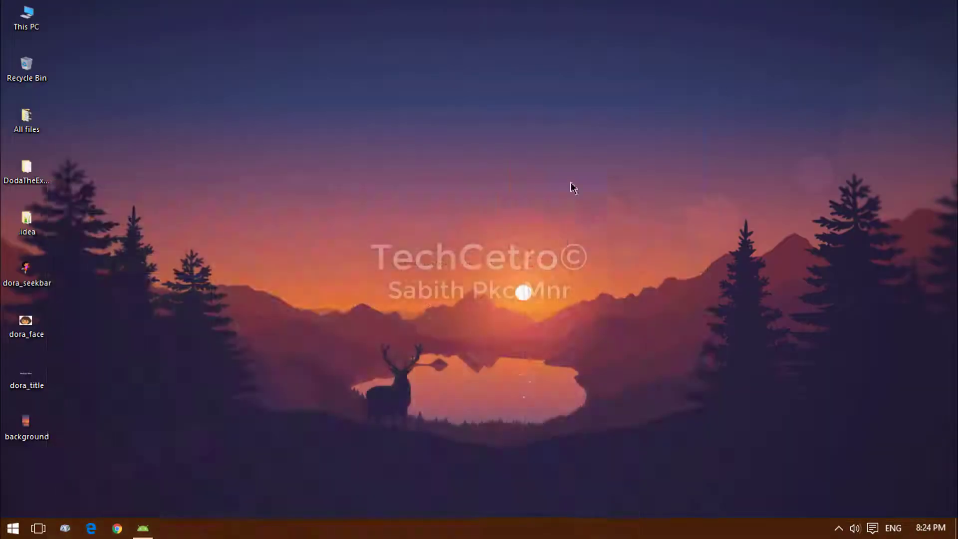
{"action": "right_click", "coordinate": [31, 433]}
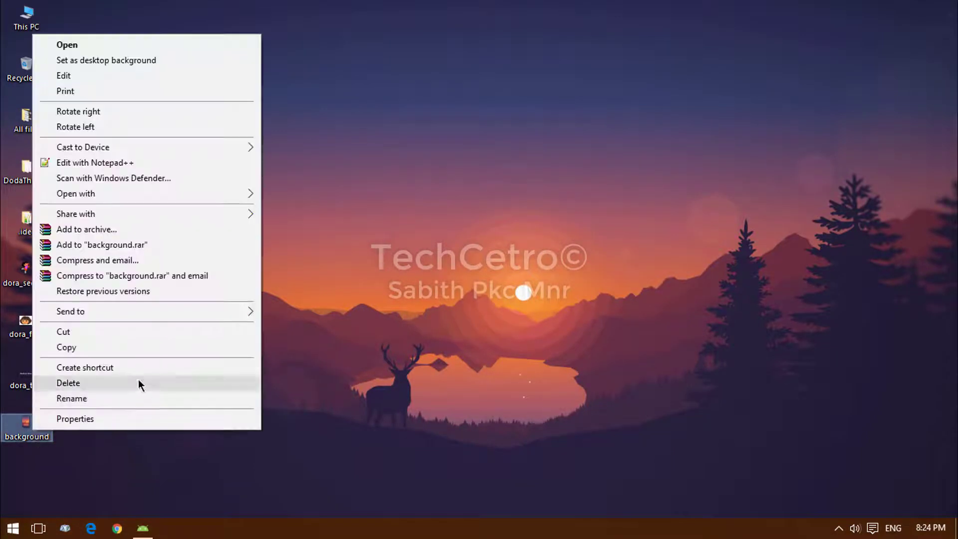
{"action": "left_click", "coordinate": [77, 349]}
Paste background.png into res/drawable and confirm the Copy dialog.
{"action": "left_click", "coordinate": [142, 529]}
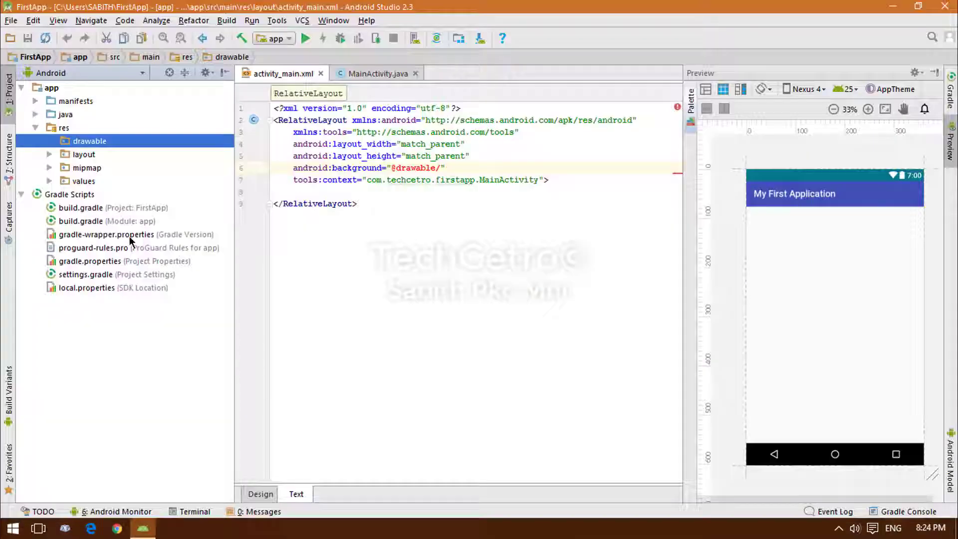
{"action": "right_click", "coordinate": [90, 141]}
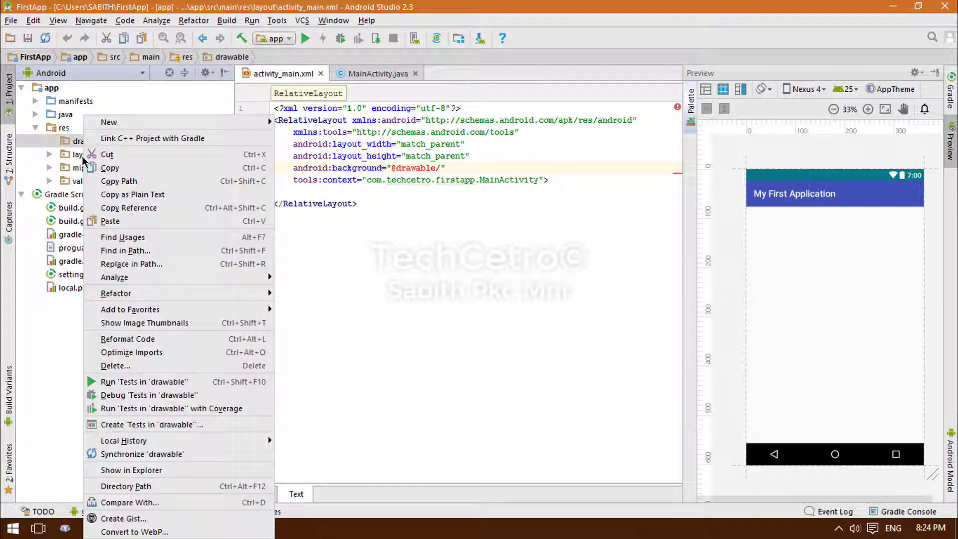
{"action": "left_click", "coordinate": [182, 220]}
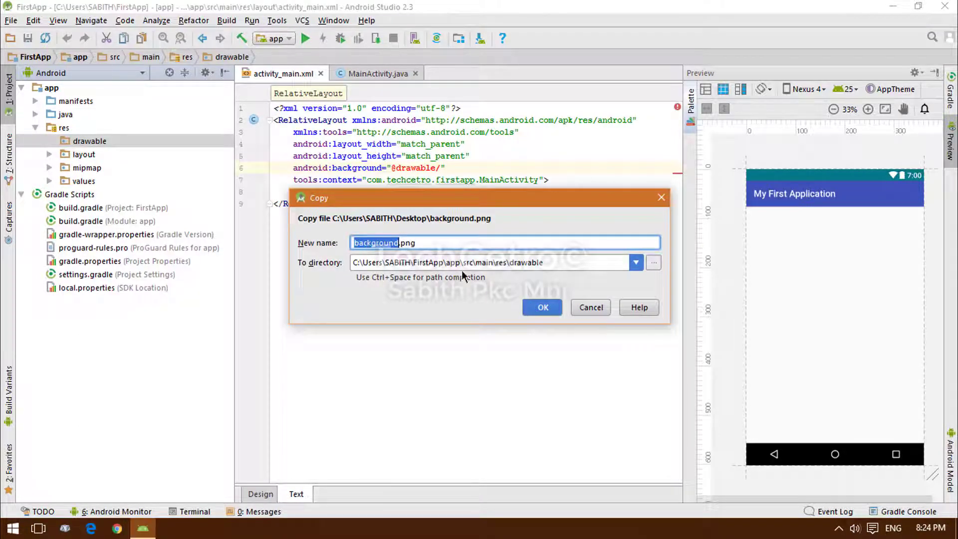
{"action": "left_click", "coordinate": [543, 307]}
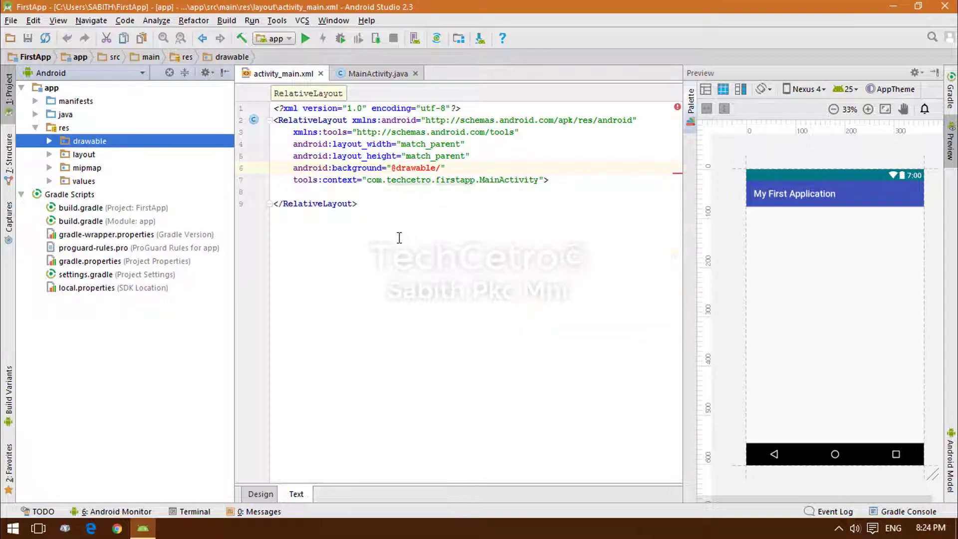
Preview the 540x960 sunset background.png from drawable, then close its editor tab.
{"action": "left_click", "coordinate": [49, 141]}
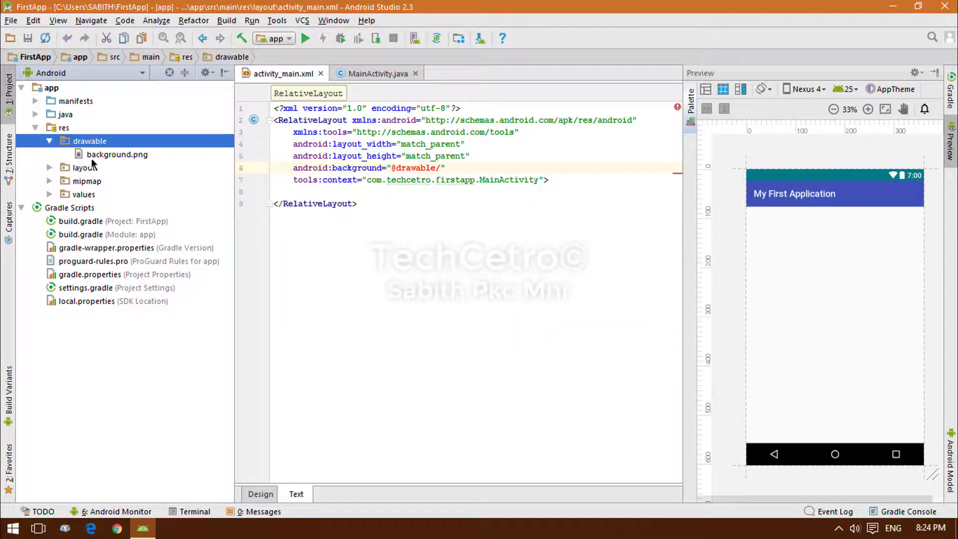
{"action": "left_click", "coordinate": [128, 156]}
{"action": "double_click", "coordinate": [128, 156]}
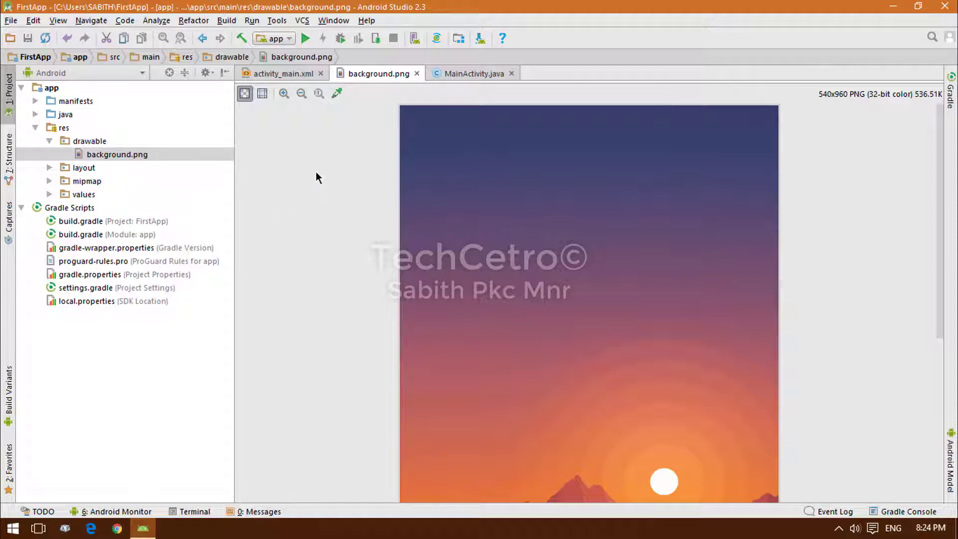
{"action": "left_click", "coordinate": [297, 70]}
{"action": "left_click", "coordinate": [442, 195]}
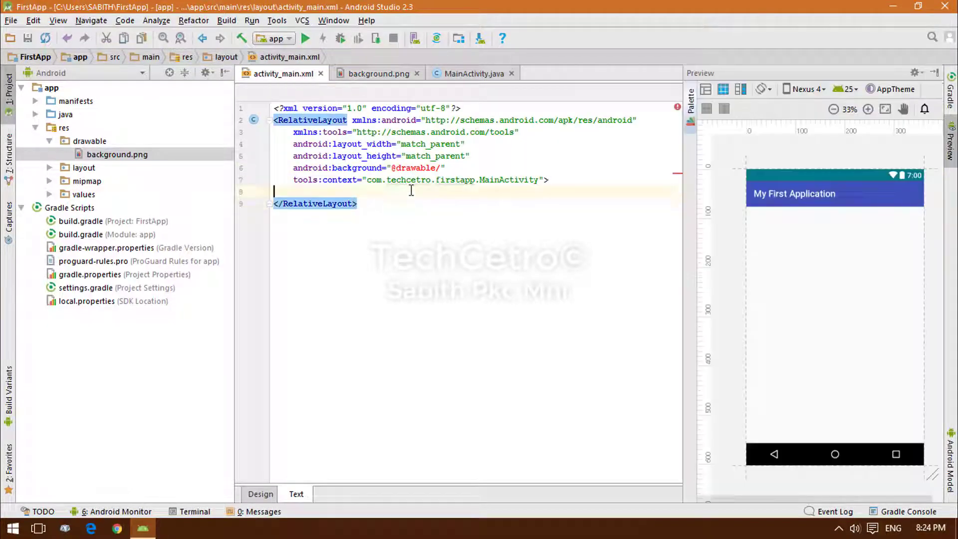
{"action": "left_click", "coordinate": [370, 76]}
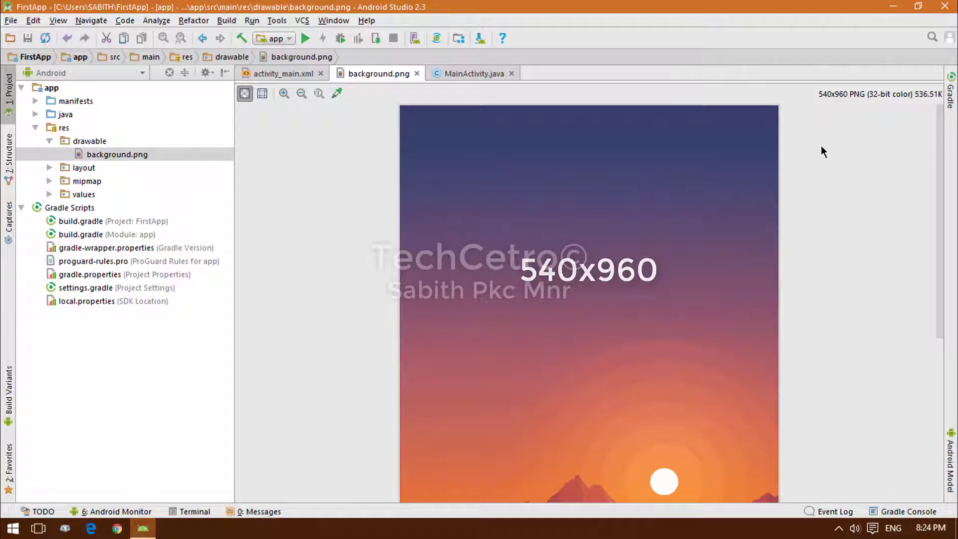
{"action": "scroll", "coordinate": [716, 233], "scroll_direction": "down", "scroll_amount": 1}
{"action": "scroll", "coordinate": [716, 233], "scroll_direction": "down", "scroll_amount": 1}
{"action": "scroll", "coordinate": [715, 235], "scroll_direction": "down", "scroll_amount": 1}
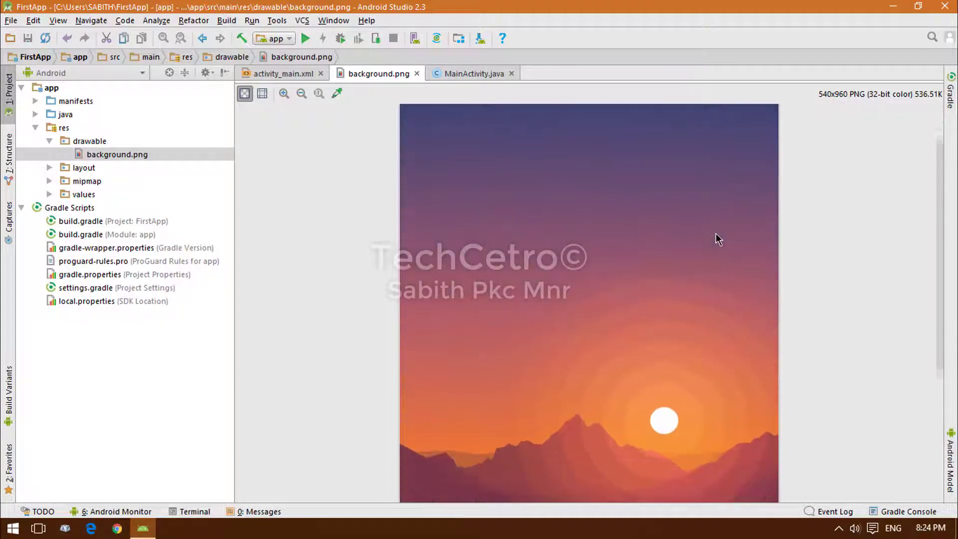
{"action": "scroll", "coordinate": [674, 251], "scroll_direction": "down", "scroll_amount": 1}
{"action": "scroll", "coordinate": [674, 251], "scroll_direction": "down", "scroll_amount": 1}
{"action": "scroll", "coordinate": [674, 251], "scroll_direction": "down", "scroll_amount": 1}
{"action": "scroll", "coordinate": [674, 256], "scroll_direction": "down", "scroll_amount": 1}
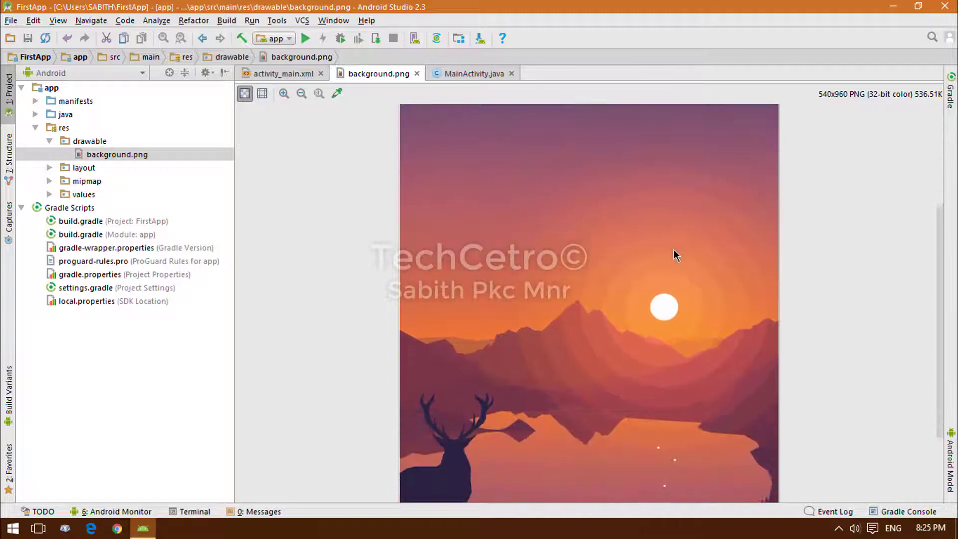
{"action": "scroll", "coordinate": [673, 256], "scroll_direction": "down", "scroll_amount": 1}
{"action": "scroll", "coordinate": [674, 255], "scroll_direction": "down", "scroll_amount": 1}
{"action": "left_click", "coordinate": [416, 74]}
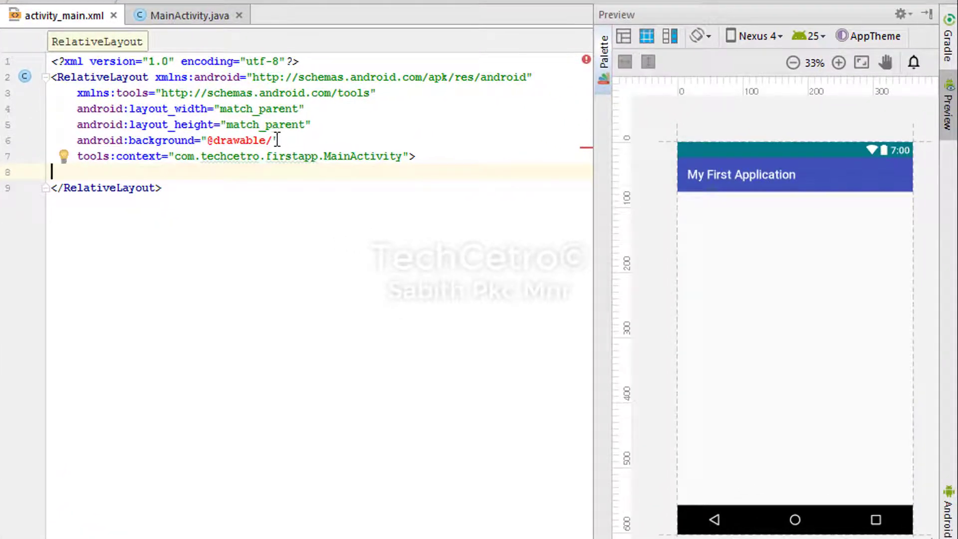
{"action": "left_click", "coordinate": [275, 140]}
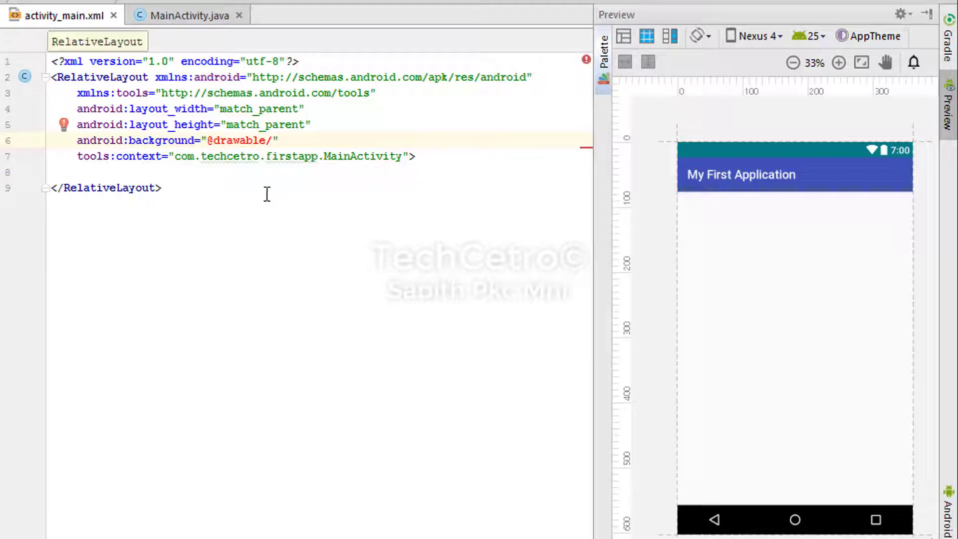
{"action": "type", "text": "back"}
{"action": "key", "text": "Return"}
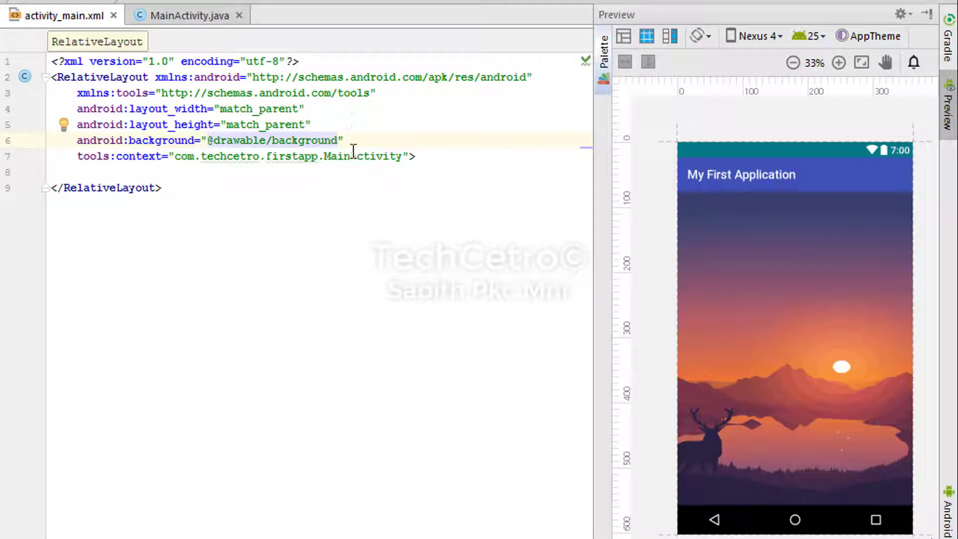
{"action": "left_click", "coordinate": [301, 289]}
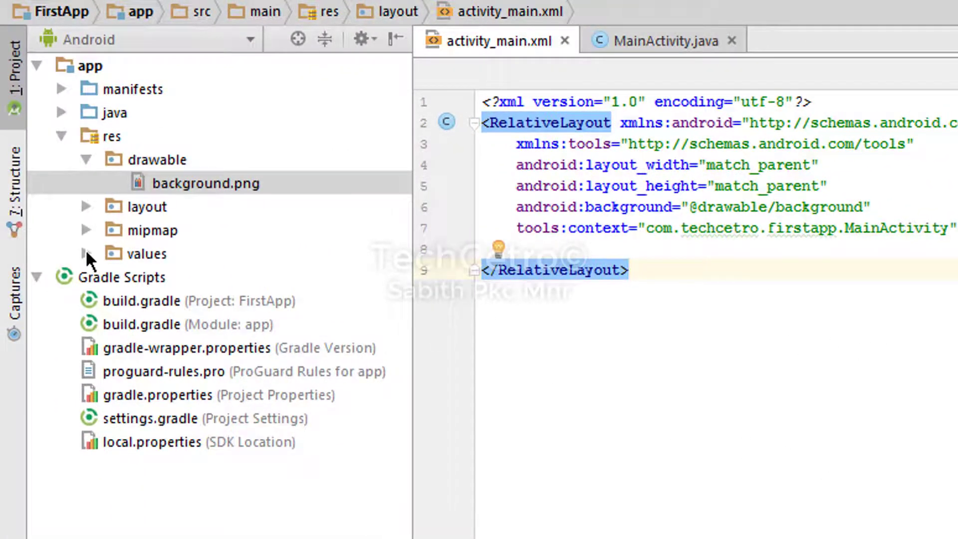
Open styles.xml from res/values and check the activity_main layout preview.
{"action": "left_click", "coordinate": [86, 249]}
{"action": "double_click", "coordinate": [206, 324]}
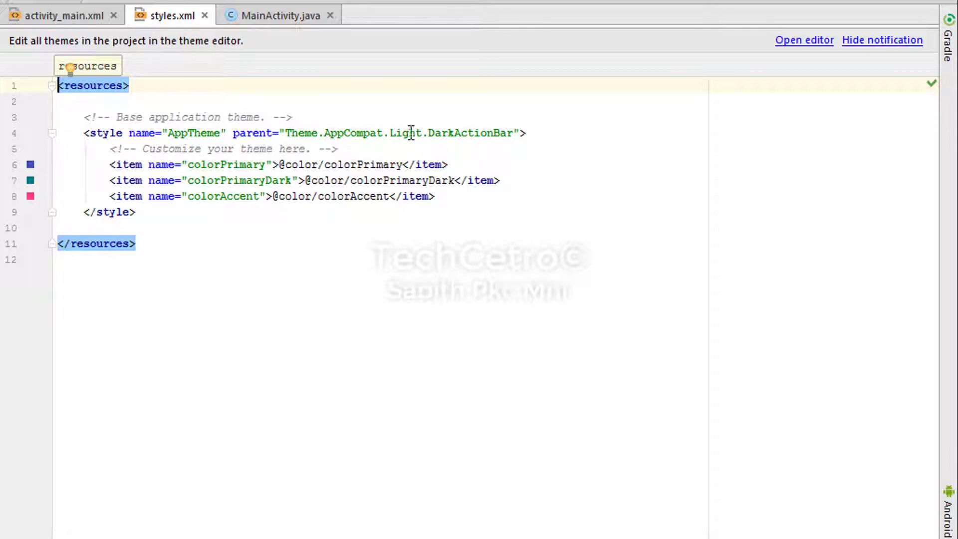
{"action": "left_click", "coordinate": [71, 10]}
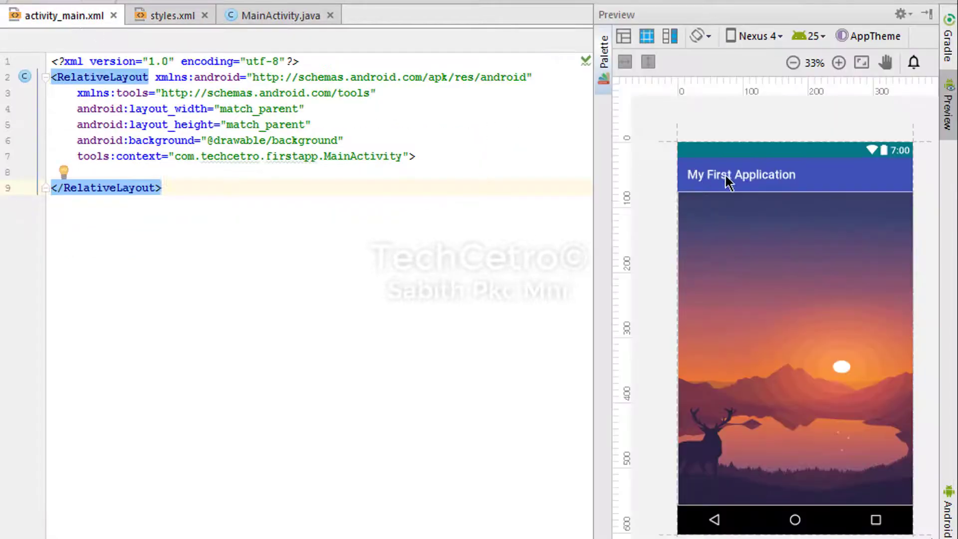
{"action": "left_click", "coordinate": [764, 184]}
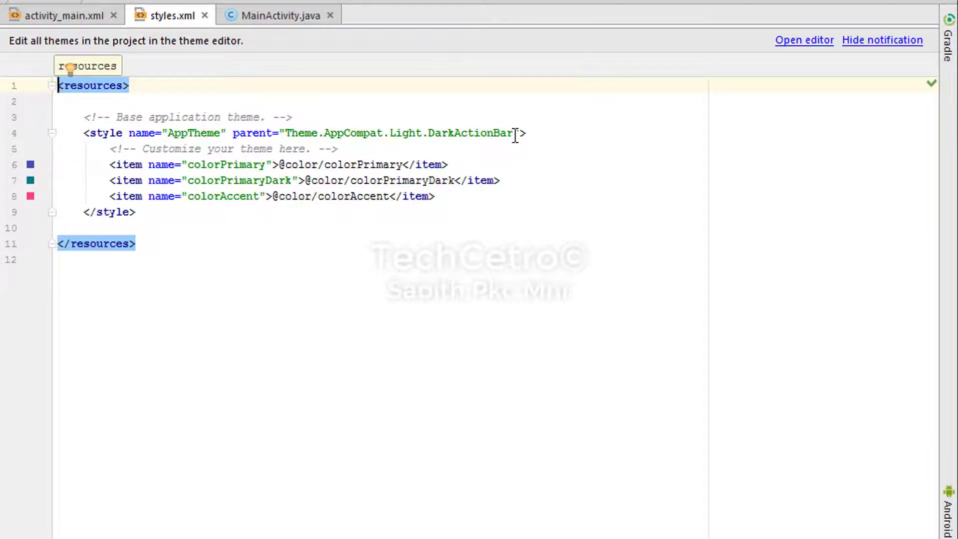
Replace Light.DarkActionBar in AppTheme's parent with NoActionBar.
{"action": "left_click_drag", "start_coordinate": [513, 132], "coordinate": [416, 132]}
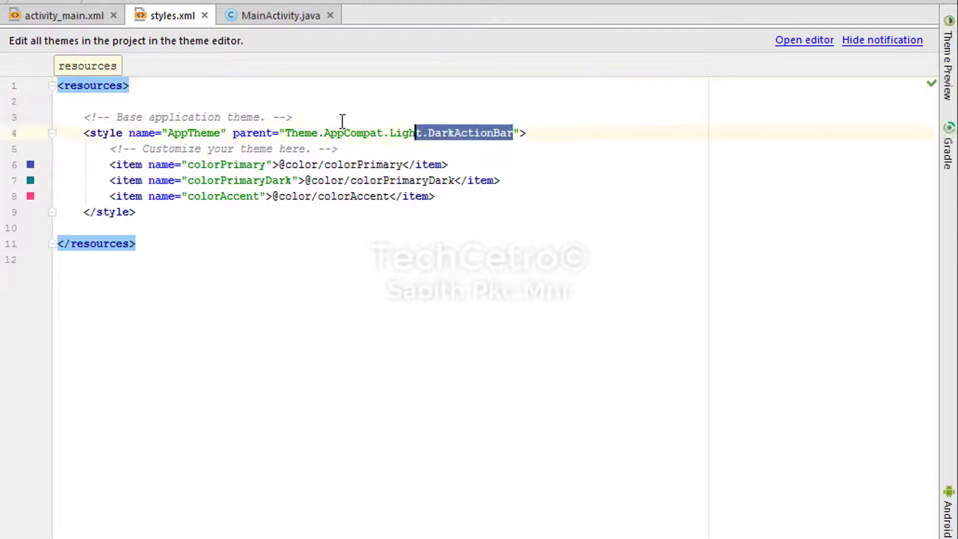
{"action": "mouse_move", "coordinate": [342, 122]}
{"action": "left_mouse_down"}
{"action": "mouse_move", "coordinate": [338, 132]}
{"action": "mouse_move", "coordinate": [388, 133]}
{"action": "left_mouse_up"}
{"action": "type", "text": "N"}
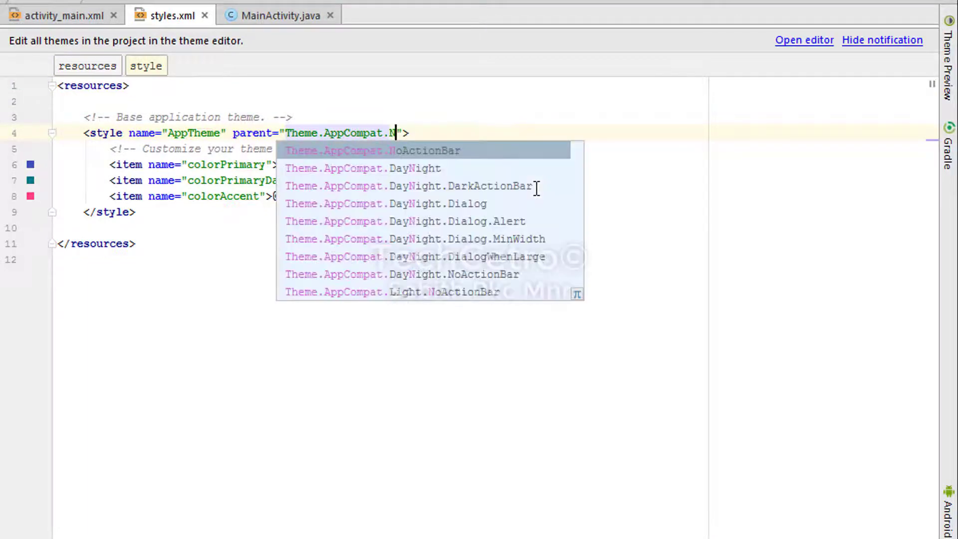
{"action": "type", "text": "o"}
{"action": "key", "text": "Return"}
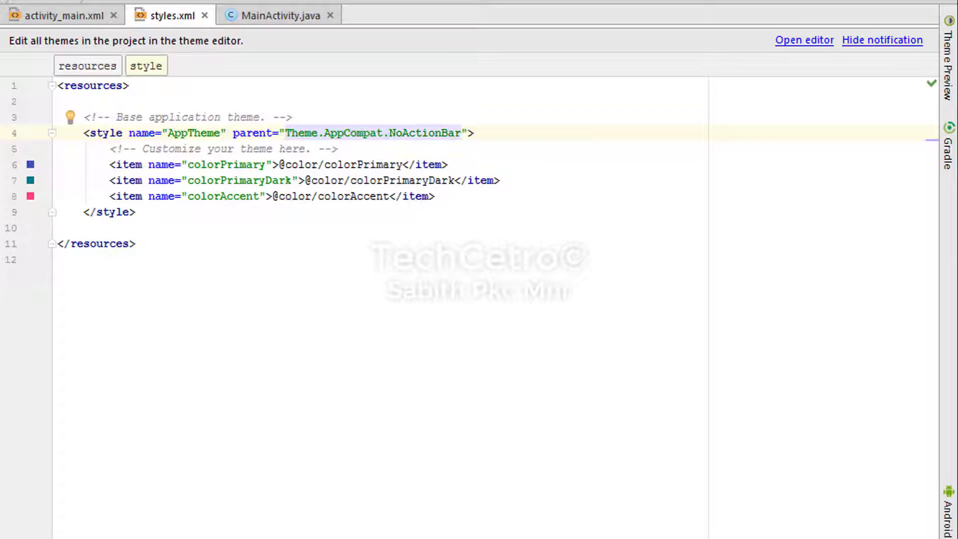
Undo the theme parent back to Theme.AppCompat.Light.DarkActionBar, then show the activity_main layout preview.
{"action": "left_click", "coordinate": [53, 12]}
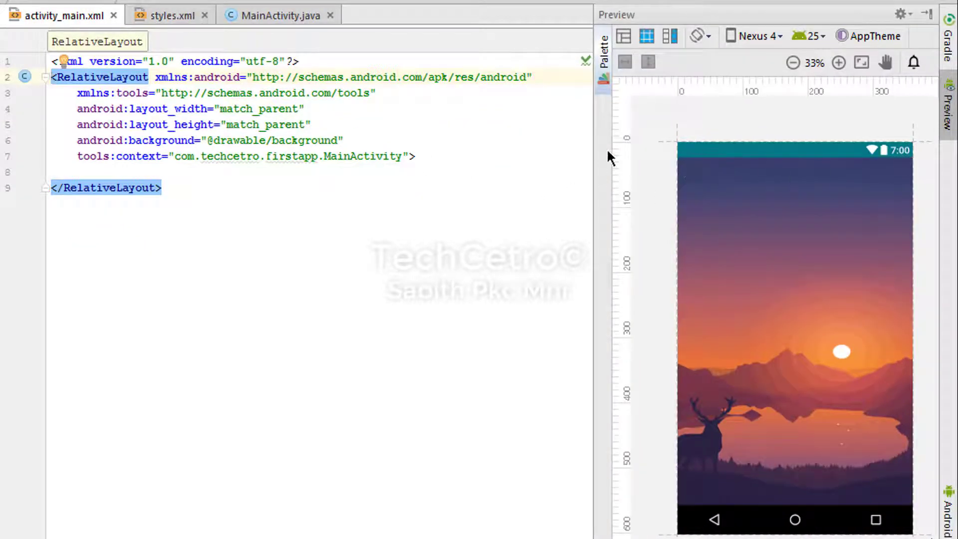
{"action": "left_click", "coordinate": [156, 13]}
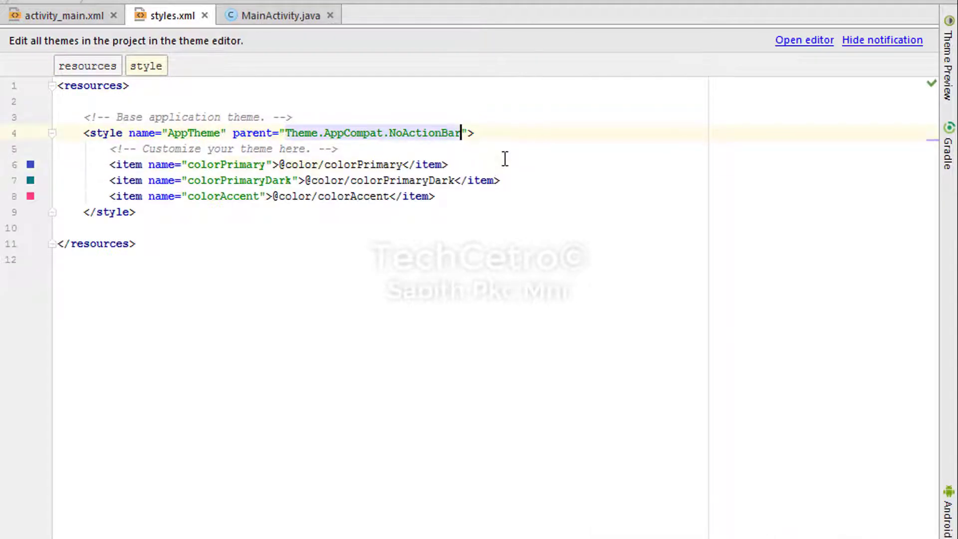
{"action": "key", "text": "ctrl+z"}
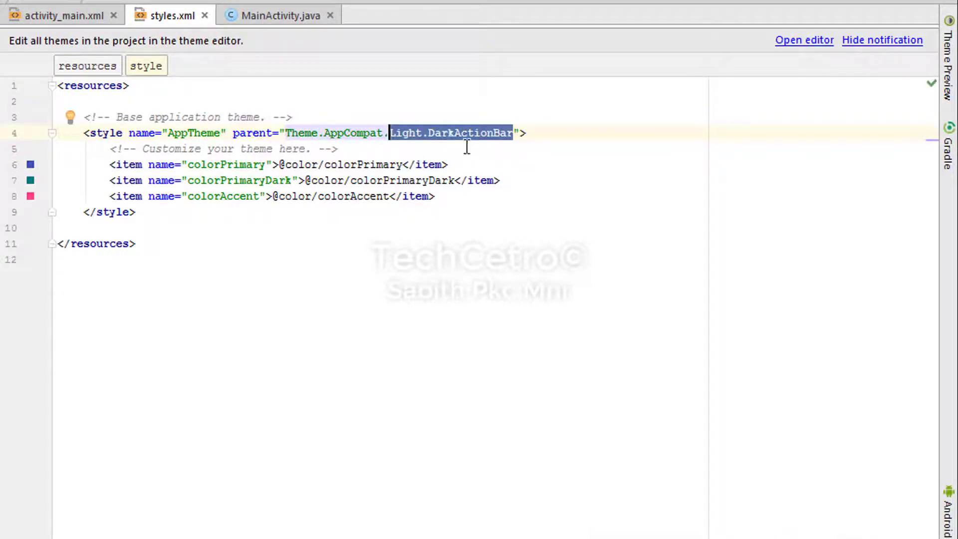
{"action": "left_click", "coordinate": [486, 149]}
{"action": "left_click", "coordinate": [41, 16]}
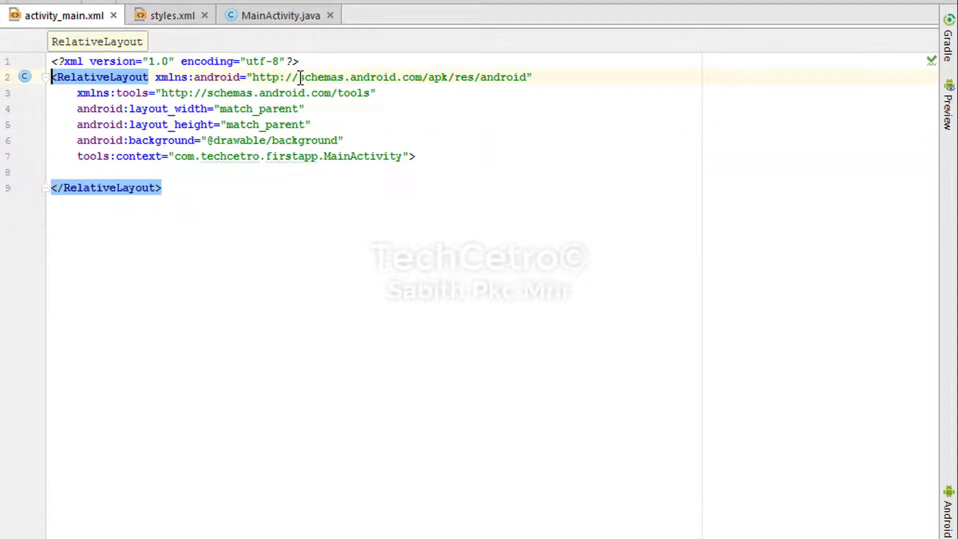
{"action": "left_click", "coordinate": [949, 127]}
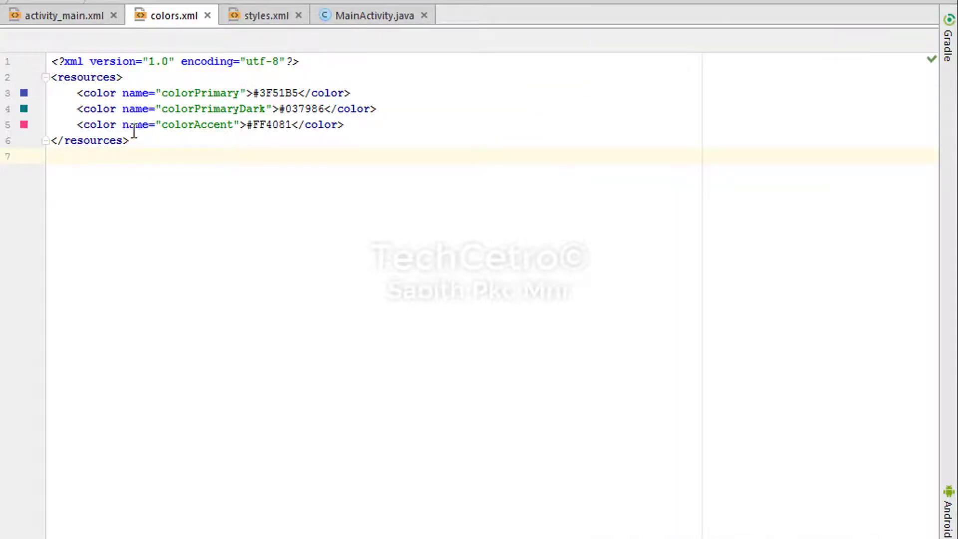
Set colorPrimaryDark to the orange #d1670b with the gutter colour picker.
{"action": "left_click", "coordinate": [24, 94]}
{"action": "mouse_move", "coordinate": [263, 346]}
{"action": "left_mouse_down"}
{"action": "mouse_move", "coordinate": [372, 337]}
{"action": "mouse_move", "coordinate": [615, 347]}
{"action": "left_mouse_up"}
{"action": "left_click_drag", "start_coordinate": [605, 225], "coordinate": [608, 223]}
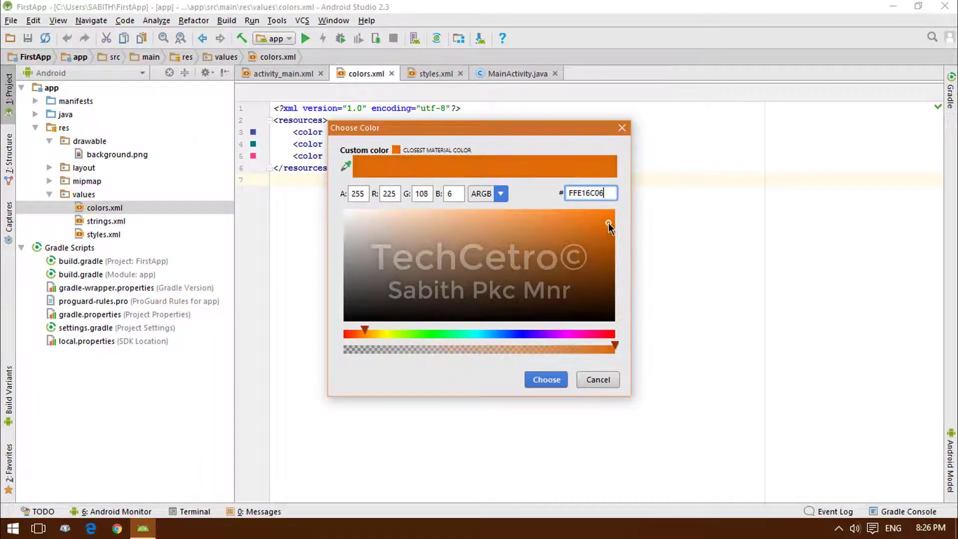
{"action": "left_click", "coordinate": [546, 380]}
{"action": "left_click", "coordinate": [253, 144]}
{"action": "left_click", "coordinate": [601, 231]}
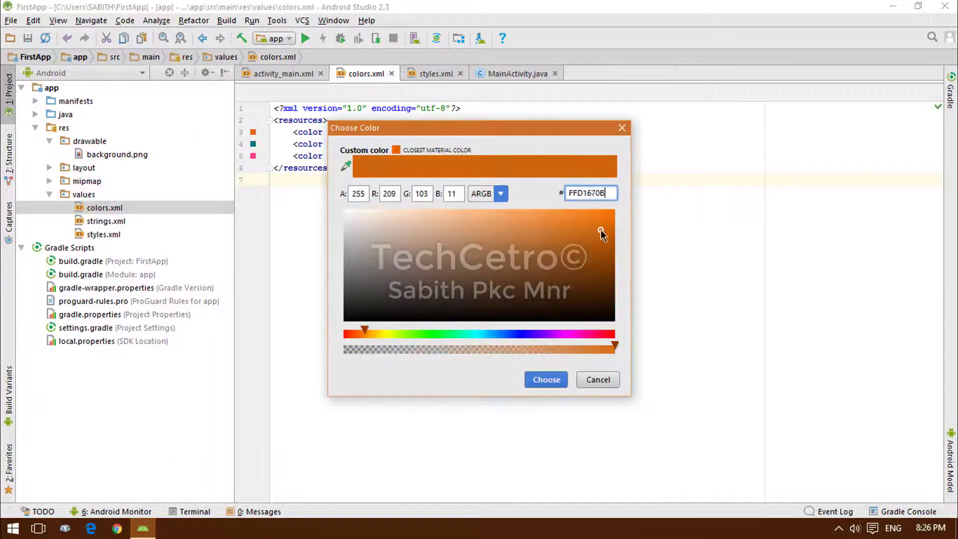
{"action": "left_click", "coordinate": [547, 379]}
In activity_main.xml, delete the background image reference, then restore it.
{"action": "left_click", "coordinate": [283, 73]}
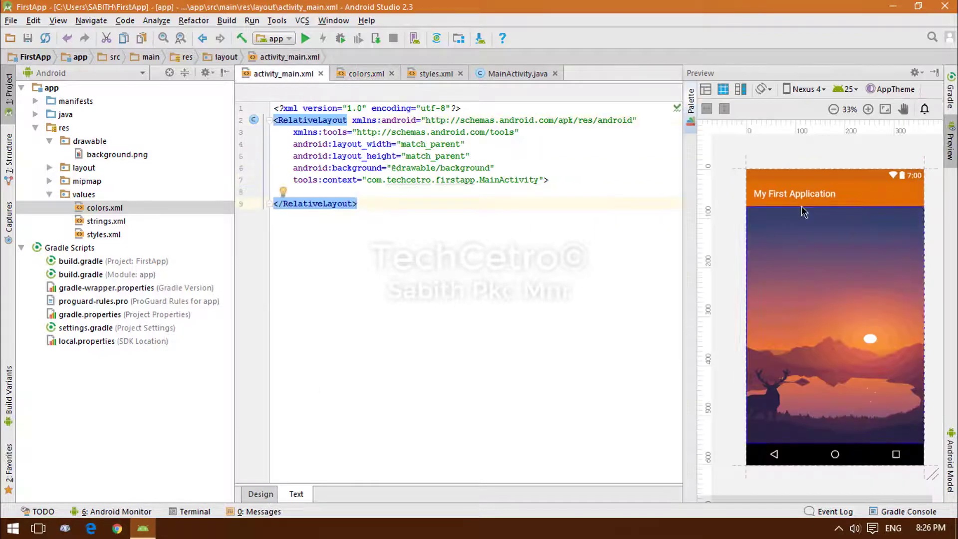
{"action": "left_click", "coordinate": [528, 167]}
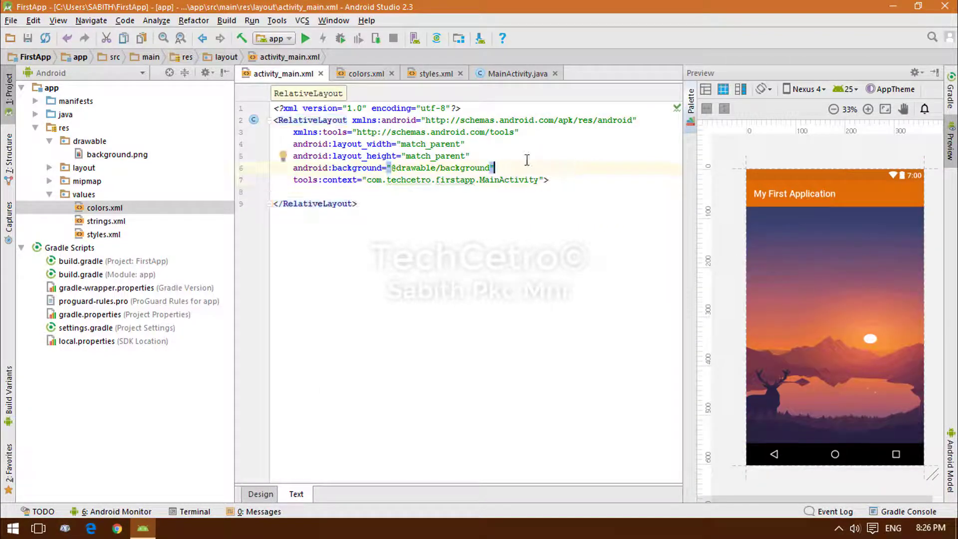
{"action": "key", "text": "ctrl+shift+Left"}
{"action": "key", "text": "ctrl+shift+Left"}
{"action": "key", "text": "ctrl+shift+Left"}
{"action": "key", "text": "BackSpace"}
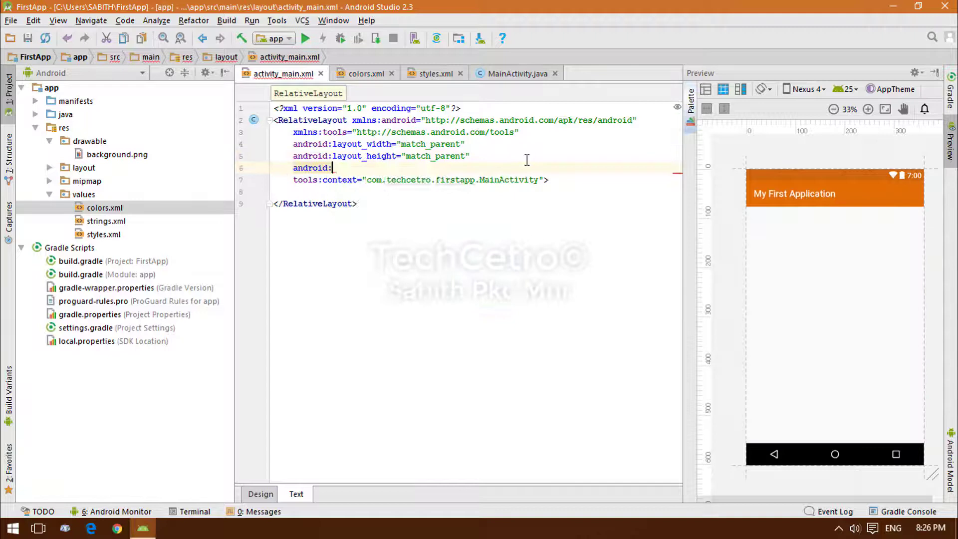
{"action": "key", "text": "ctrl+z"}
{"action": "key", "text": "Down"}
{"action": "key", "text": "Down"}
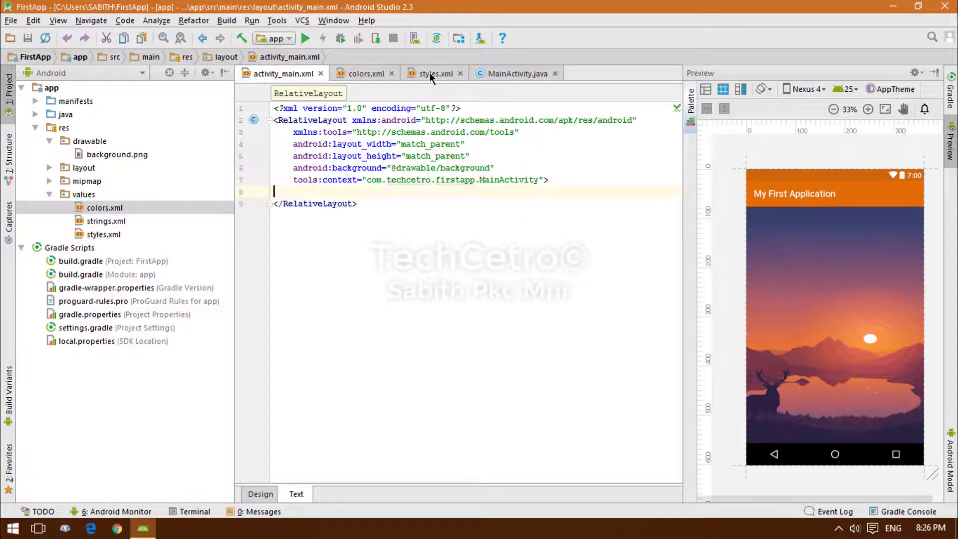
Set colorPrimary to the deep blue #03229e and check the layout preview.
{"action": "left_click", "coordinate": [434, 74]}
{"action": "left_click", "coordinate": [367, 73]}
{"action": "left_click", "coordinate": [253, 132]}
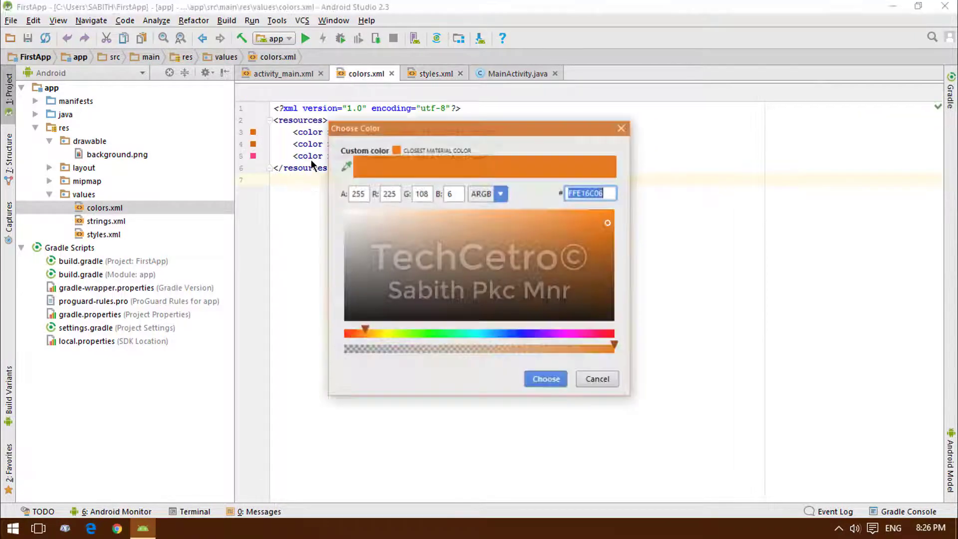
{"action": "left_click", "coordinate": [516, 332]}
{"action": "left_click", "coordinate": [610, 252]}
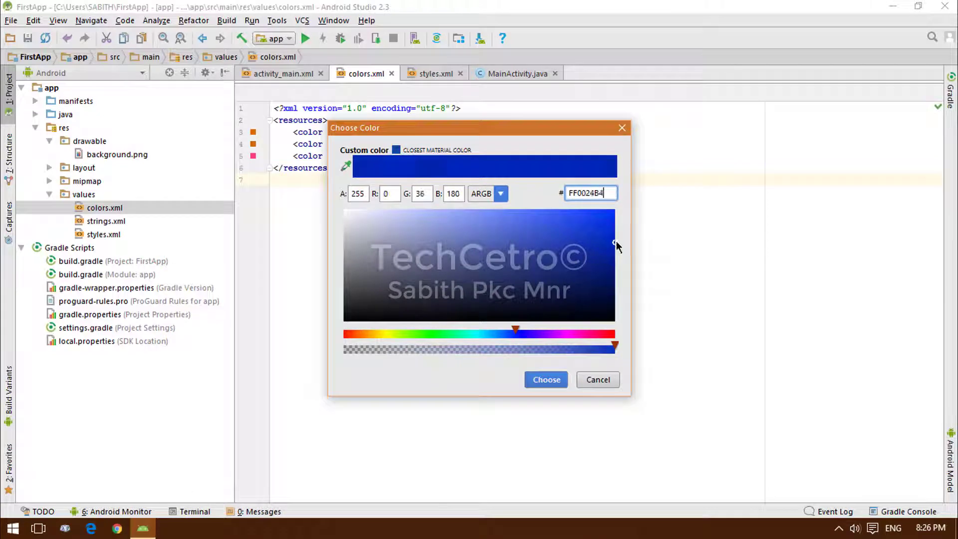
{"action": "left_click", "coordinate": [545, 379]}
{"action": "left_click", "coordinate": [283, 73]}
{"action": "left_click", "coordinate": [366, 74]}
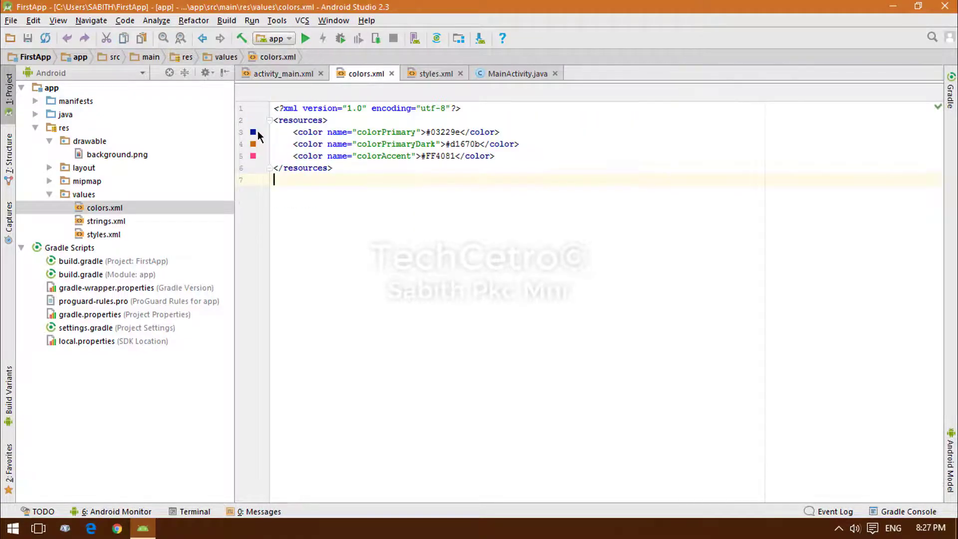
Soften colorPrimary to the muted blue #44538c and check the preview.
{"action": "left_click", "coordinate": [254, 132]}
{"action": "left_click_drag", "start_coordinate": [480, 247], "coordinate": [484, 260]}
{"action": "left_click", "coordinate": [546, 379]}
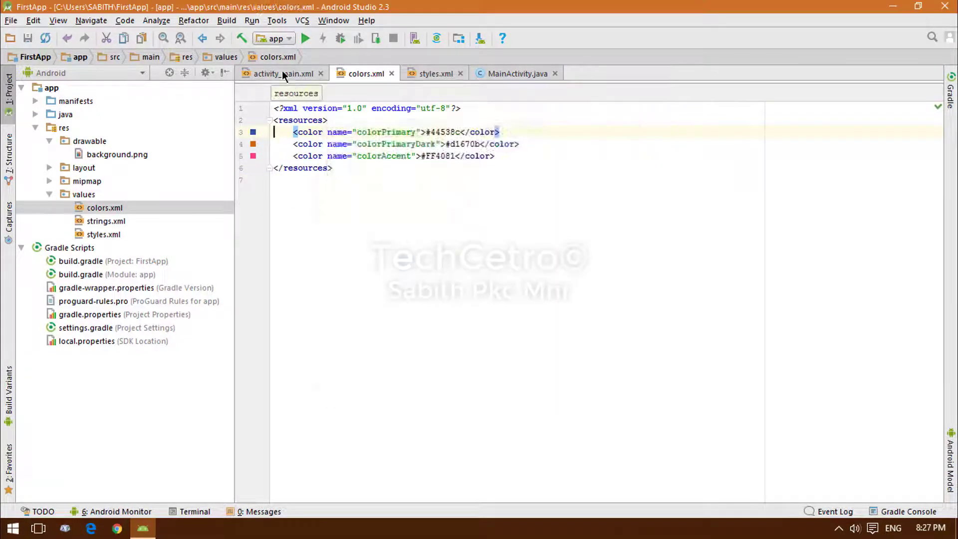
{"action": "left_click", "coordinate": [283, 73]}
{"action": "left_click", "coordinate": [361, 74]}
Adjust colorPrimary to the slate blue #364273 and inspect the preview's action bar.
{"action": "left_click", "coordinate": [254, 132]}
{"action": "left_click", "coordinate": [488, 271]}
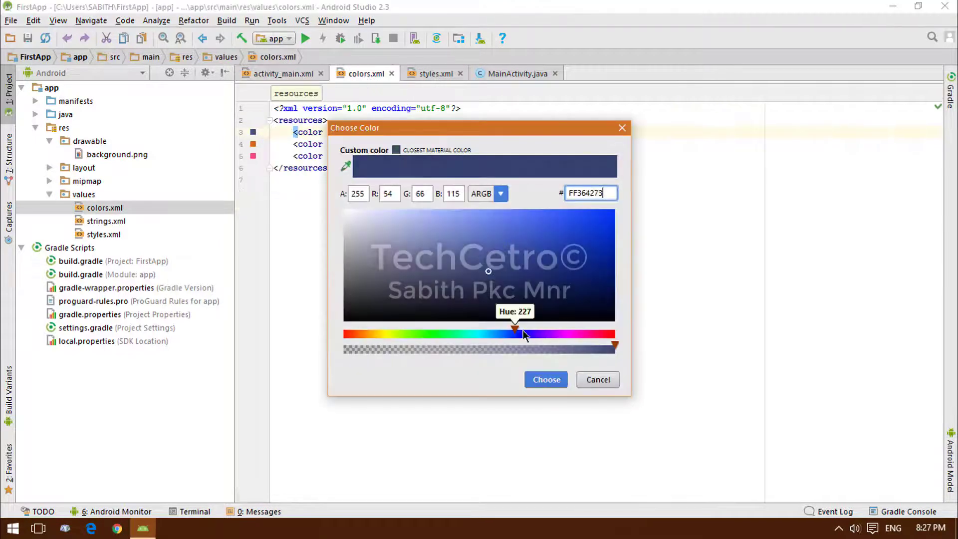
{"action": "left_click", "coordinate": [546, 379]}
{"action": "left_click", "coordinate": [283, 74]}
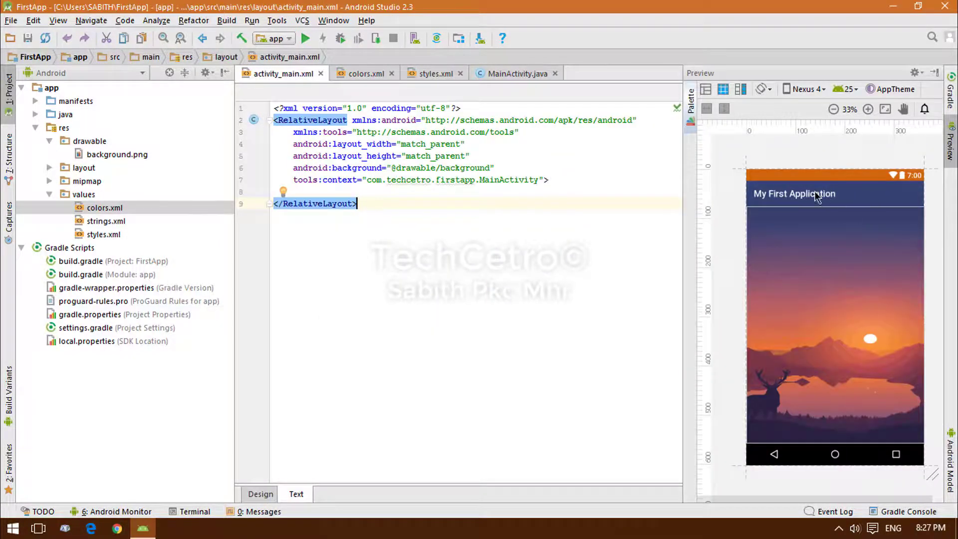
{"action": "left_click", "coordinate": [783, 230]}
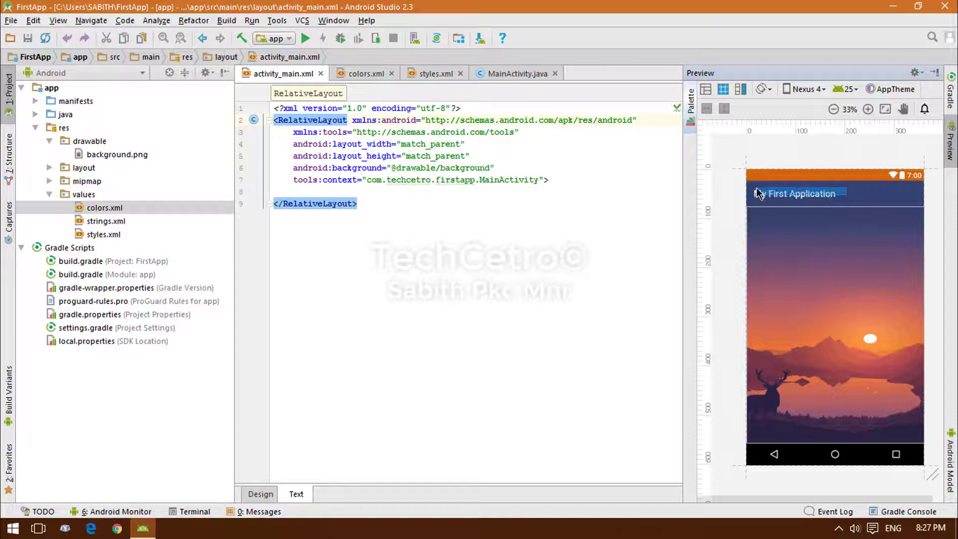
{"action": "left_click", "coordinate": [360, 74]}
Change colorPrimaryDark from orange to dark blue and check the preview.
{"action": "left_click", "coordinate": [253, 144]}
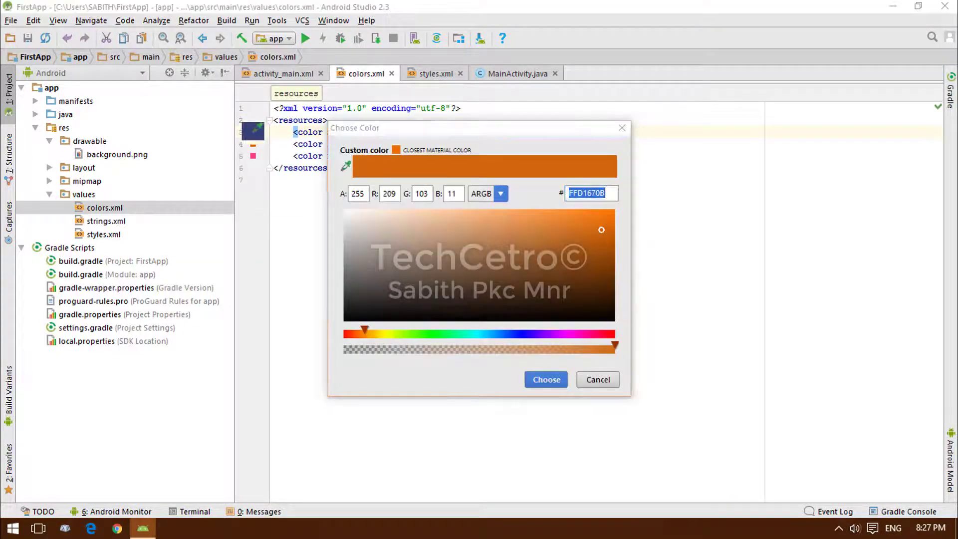
{"action": "left_click", "coordinate": [488, 284]}
{"action": "key", "text": "Return"}
{"action": "left_click", "coordinate": [283, 74]}
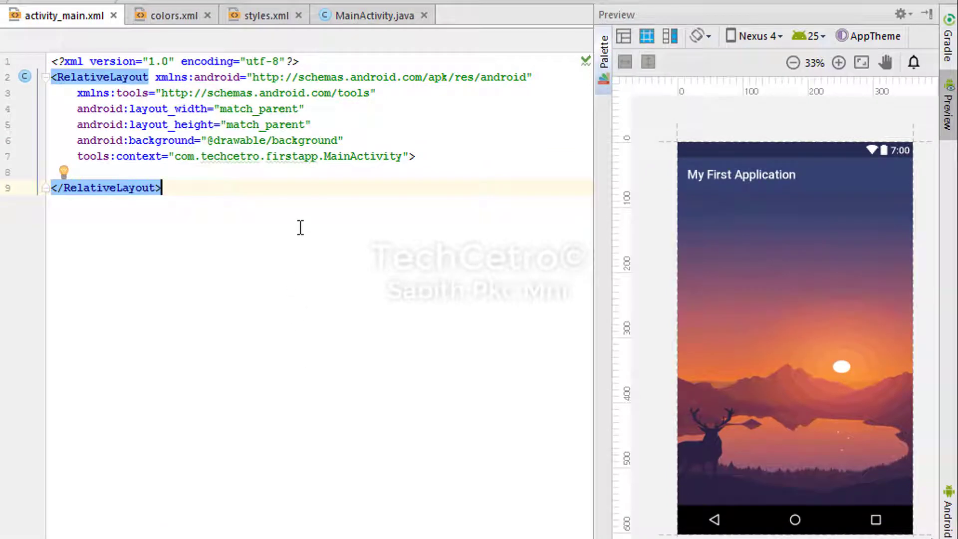
{"action": "left_click", "coordinate": [465, 156]}
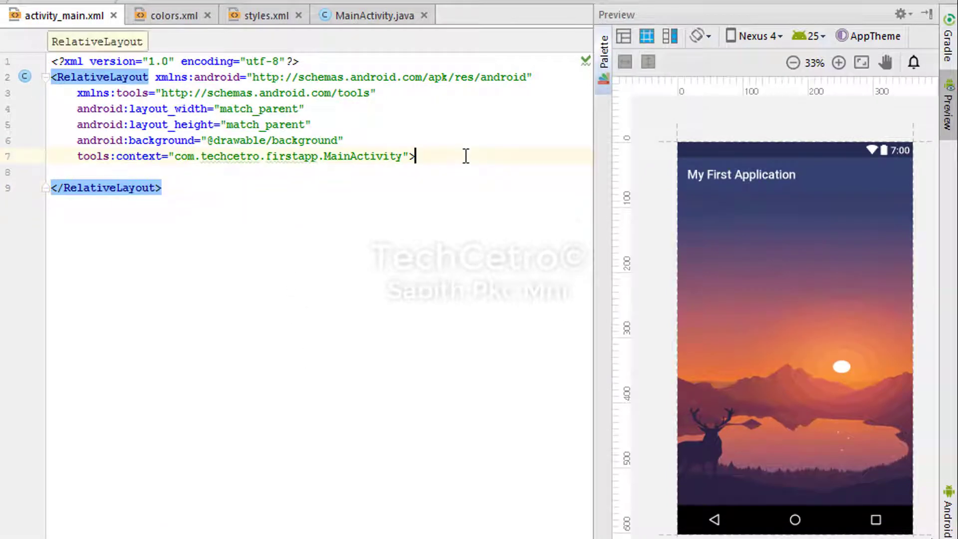